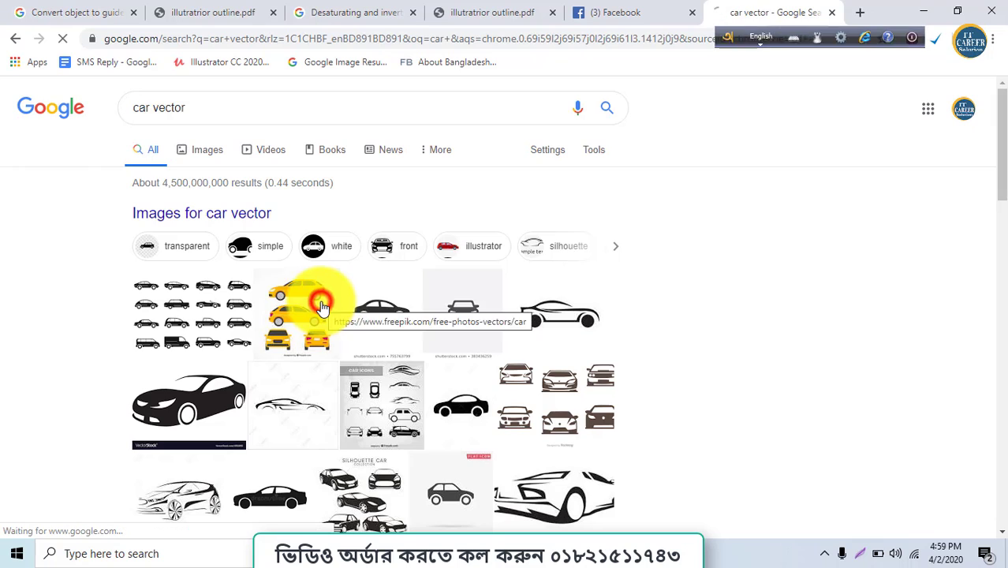
- Browse the car vector image results, previewing the yellow four-view car picture and the red car graphic
{"action": "left_click", "coordinate": [140, 300]}
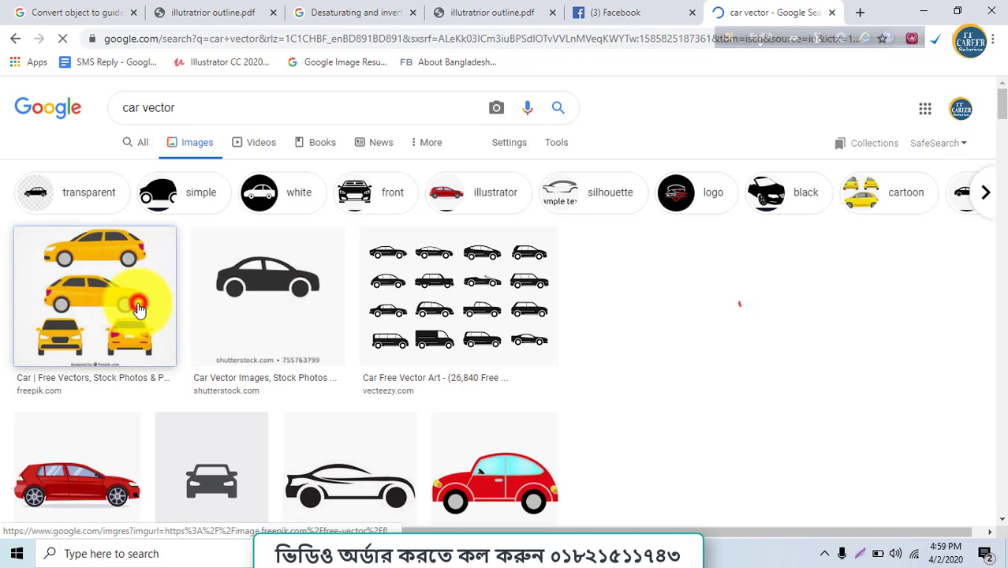
{"action": "right_click", "coordinate": [791, 223]}
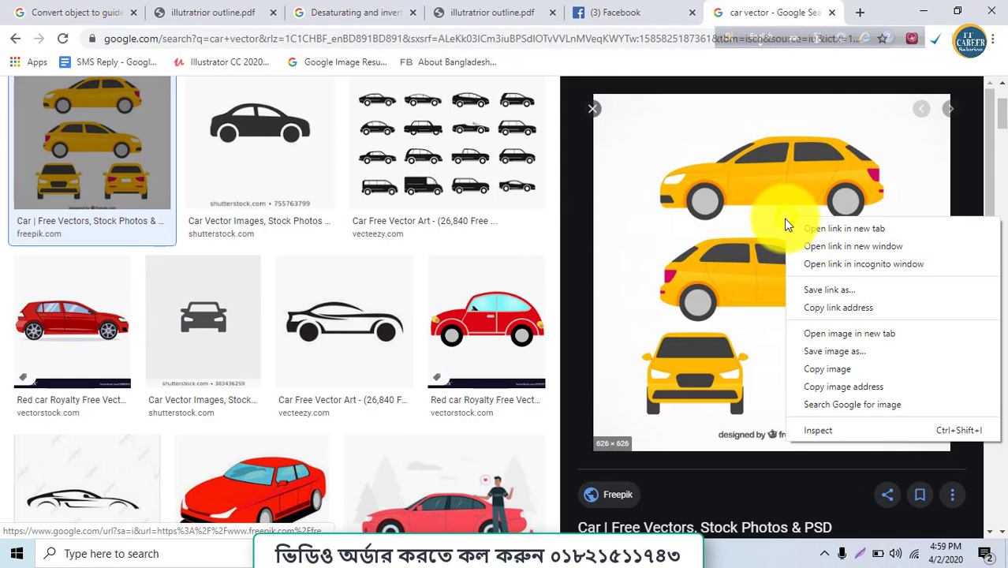
{"action": "scroll", "coordinate": [461, 342], "scroll_direction": "down", "scroll_amount": 3}
{"action": "scroll", "coordinate": [268, 441], "scroll_direction": "up", "scroll_amount": 2}
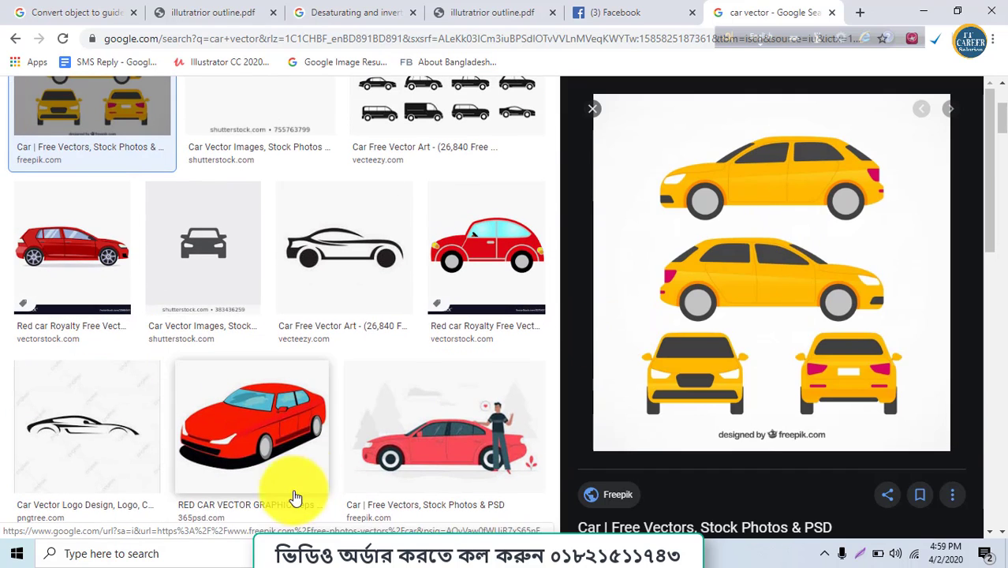
{"action": "left_click", "coordinate": [264, 438]}
{"action": "scroll", "coordinate": [369, 430], "scroll_direction": "down", "scroll_amount": 4}
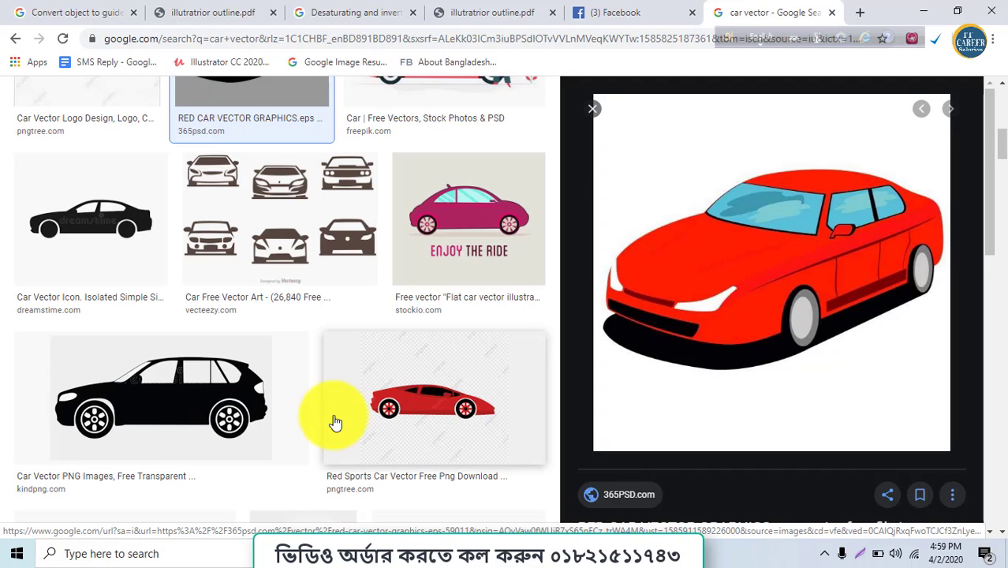
{"action": "scroll", "coordinate": [615, 377], "scroll_direction": "up", "scroll_amount": 2}
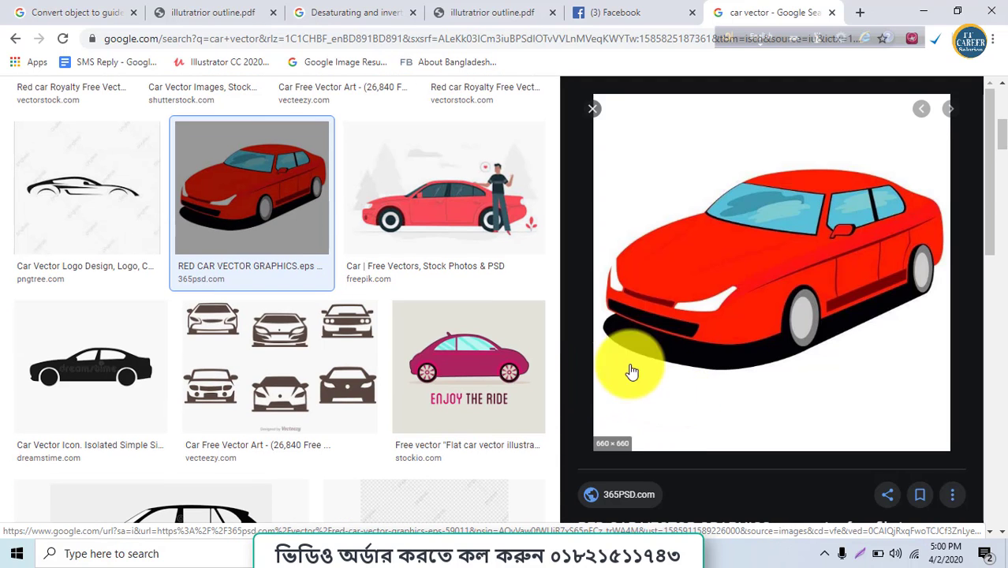
{"action": "scroll", "coordinate": [394, 334], "scroll_direction": "up", "scroll_amount": 5}
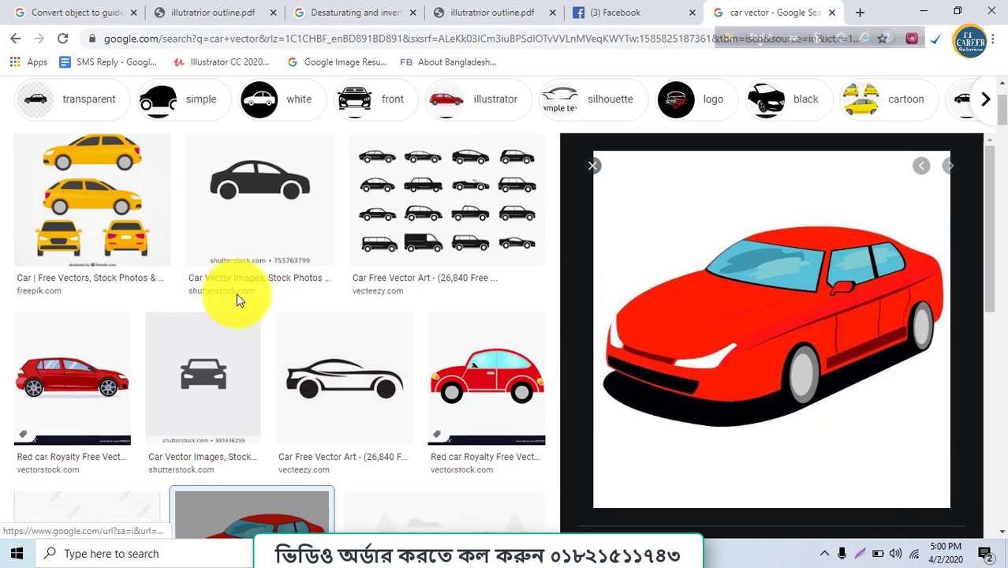
- Copy the Freepik image showing the yellow car in four views from the search results
{"action": "left_click", "coordinate": [103, 228]}
{"action": "right_click", "coordinate": [741, 262]}
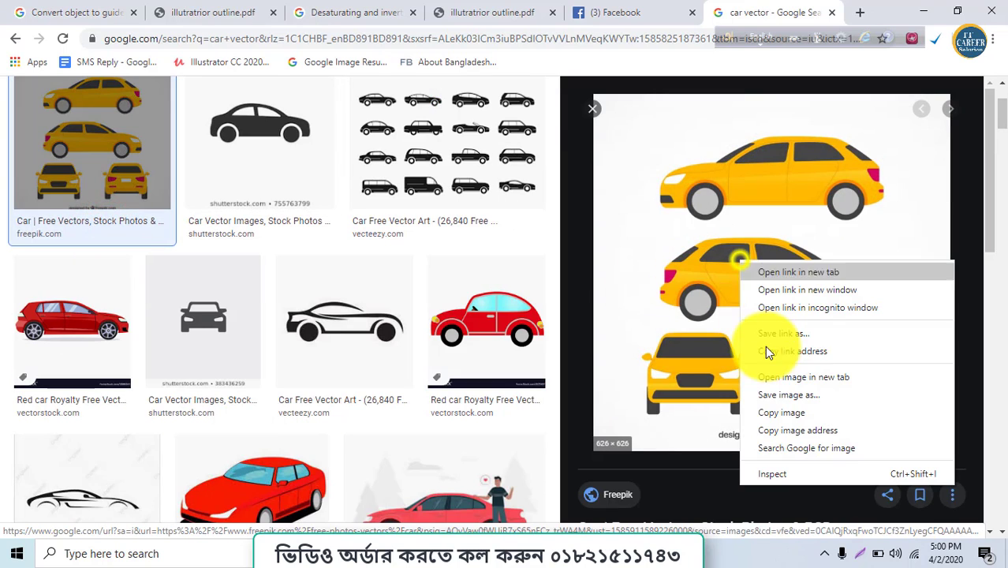
{"action": "left_click", "coordinate": [769, 411]}
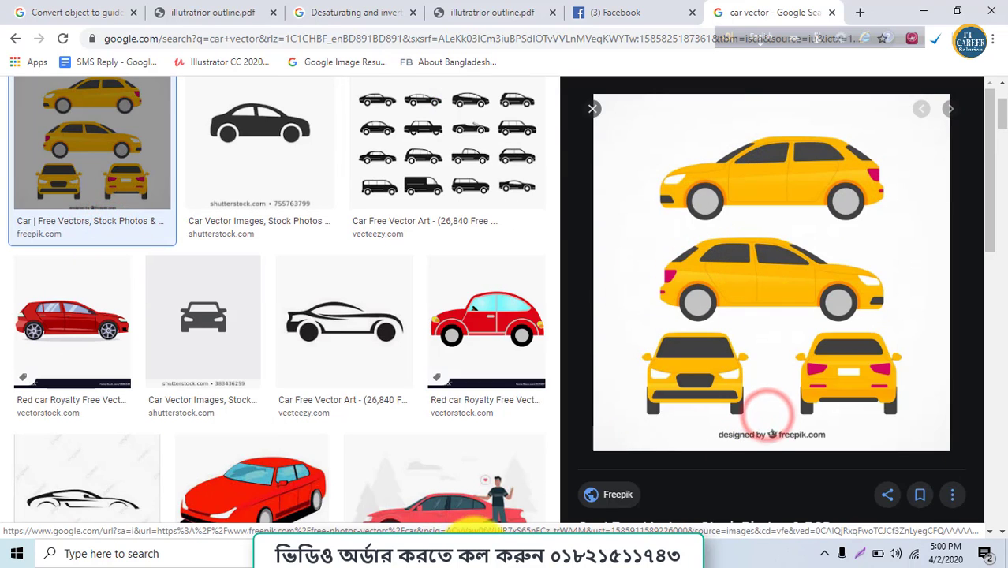
- Switch to Illustrator, delete the selected yellow car shape and paste the copied four-view car image
{"action": "key", "text": "alt+Tab"}
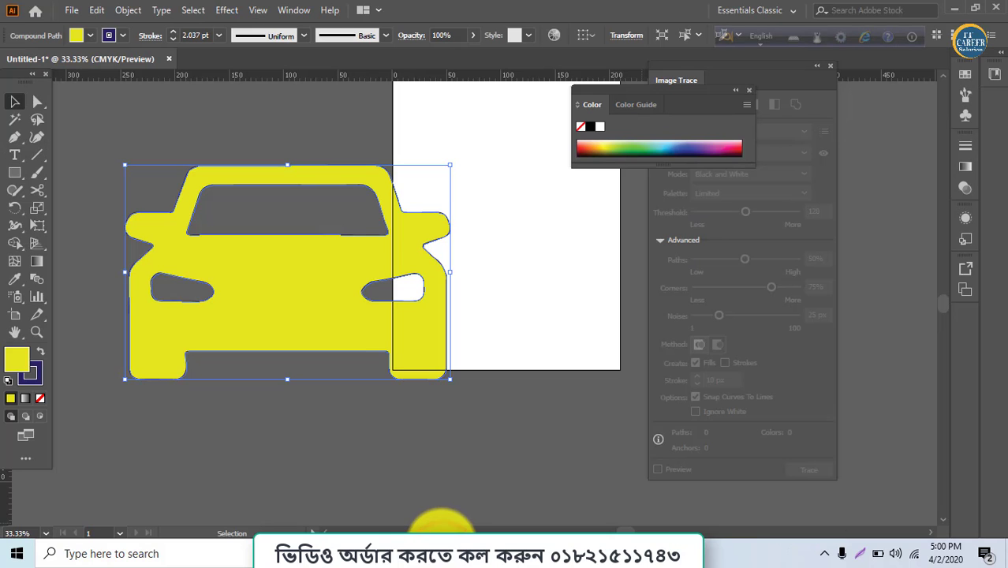
{"action": "key", "text": "Delete"}
{"action": "key", "text": "ctrl+v"}
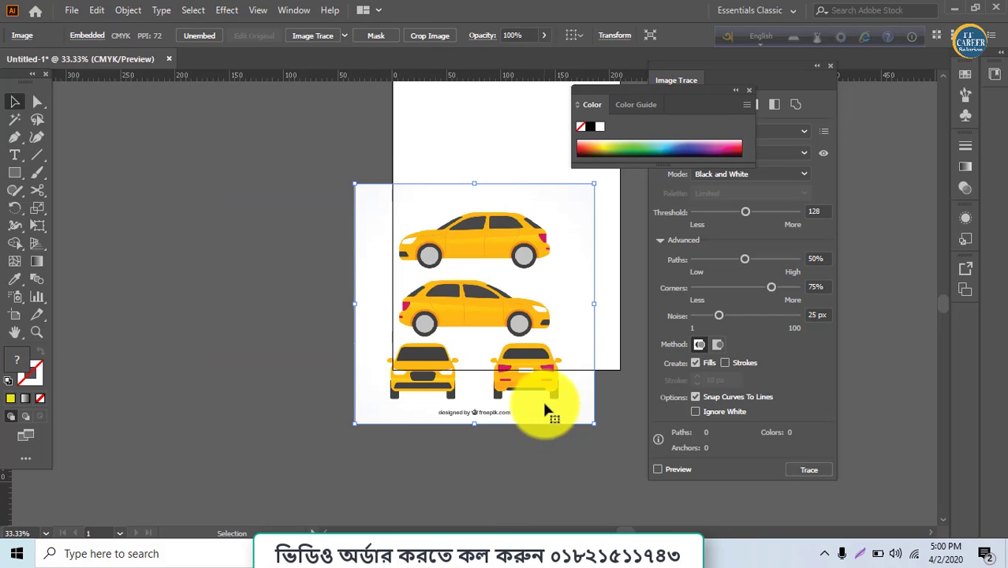
- Move the pasted car image off the artboard to its left side and enlarge it slightly
{"action": "left_click_drag", "start_coordinate": [544, 411], "coordinate": [311, 334]}
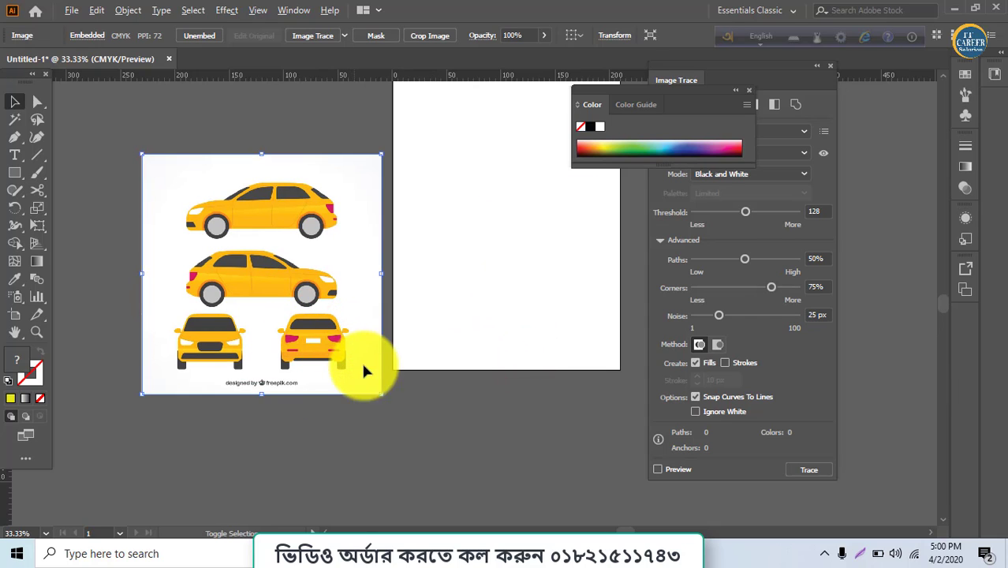
{"action": "left_click_drag", "start_coordinate": [379, 399], "coordinate": [401, 420]}
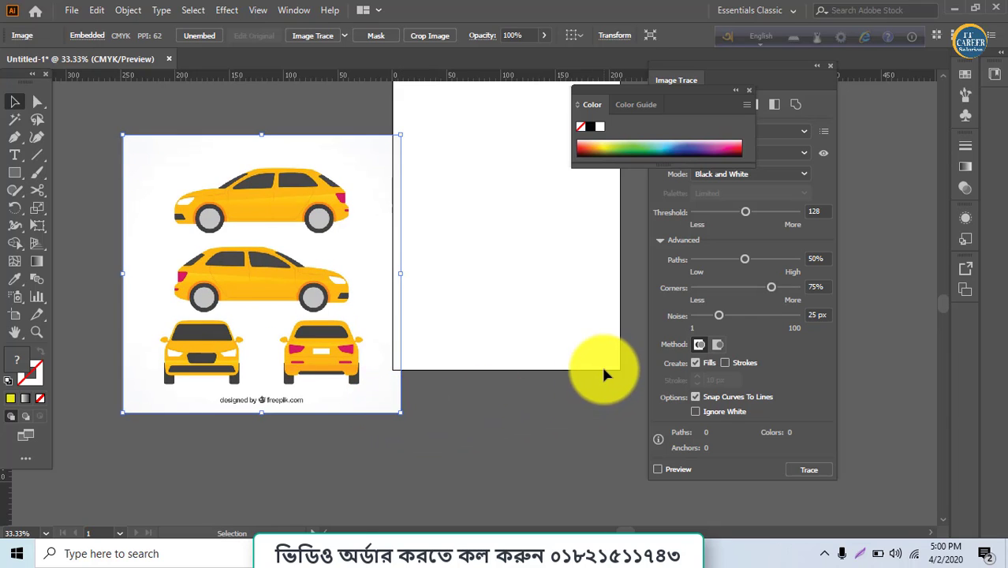
- Set the Image Trace mode to Color with 7 colors for the car image
{"action": "left_click", "coordinate": [300, 10]}
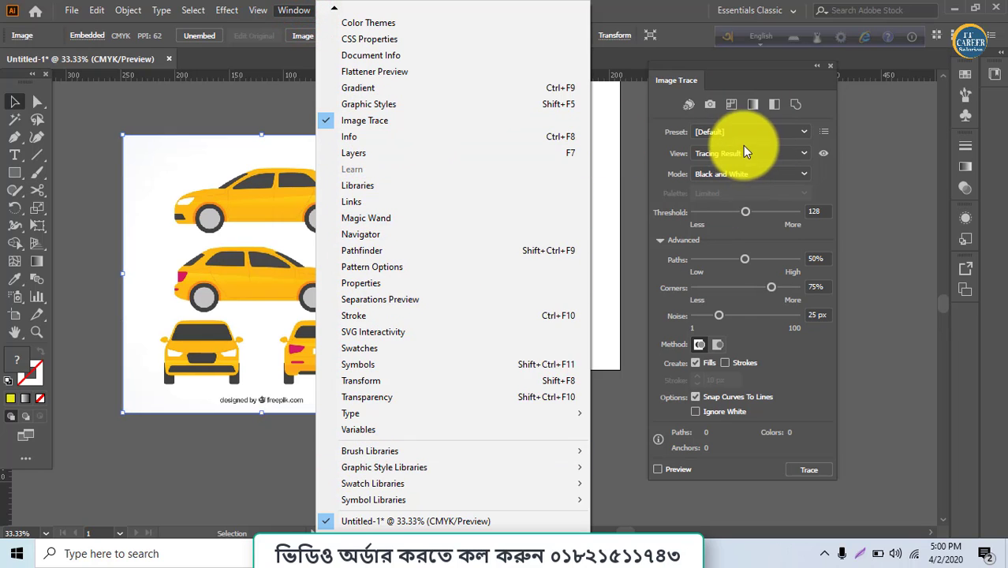
{"action": "left_click", "coordinate": [727, 170]}
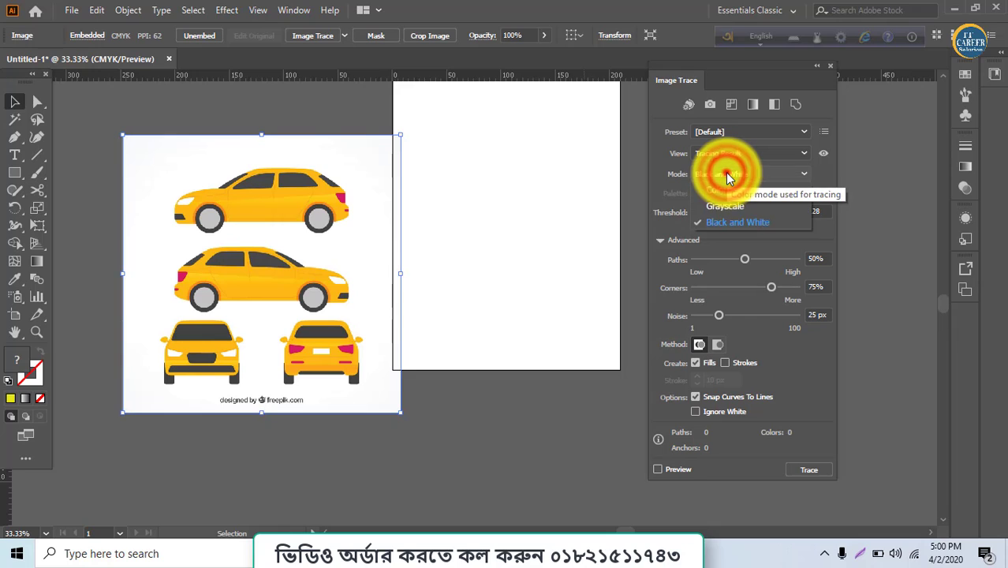
{"action": "left_click", "coordinate": [727, 183]}
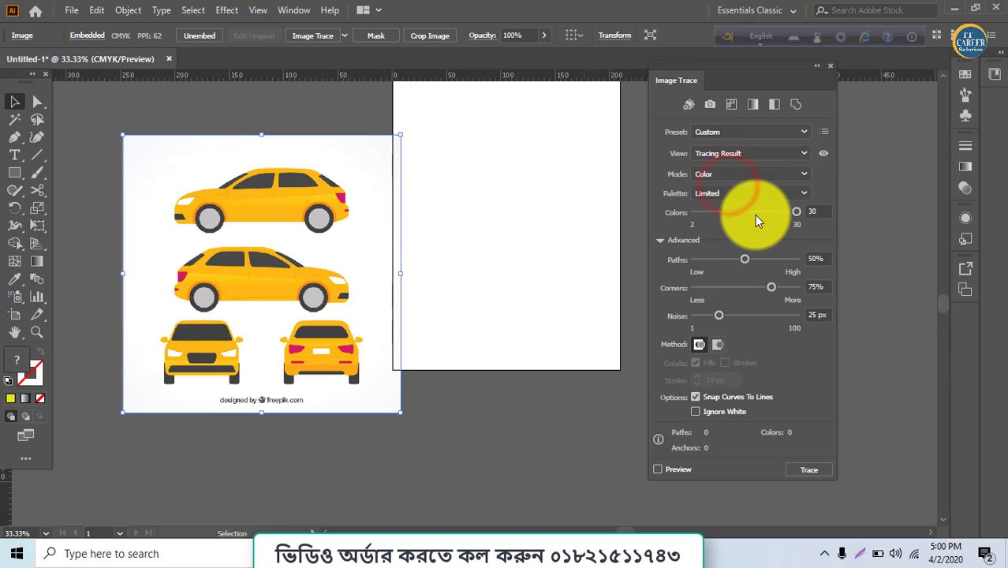
{"action": "left_click_drag", "start_coordinate": [759, 212], "coordinate": [730, 212]}
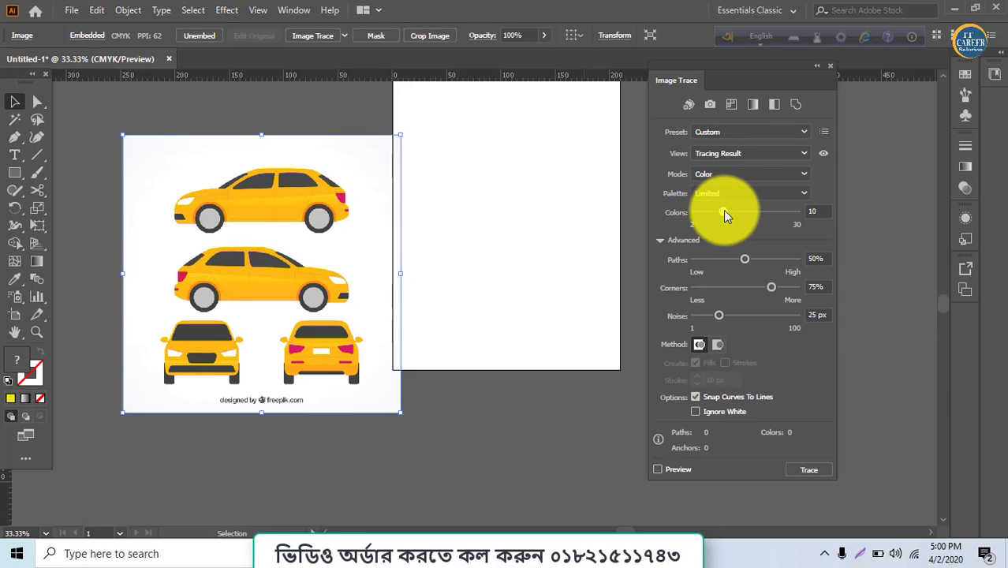
{"action": "left_click_drag", "start_coordinate": [726, 213], "coordinate": [713, 213]}
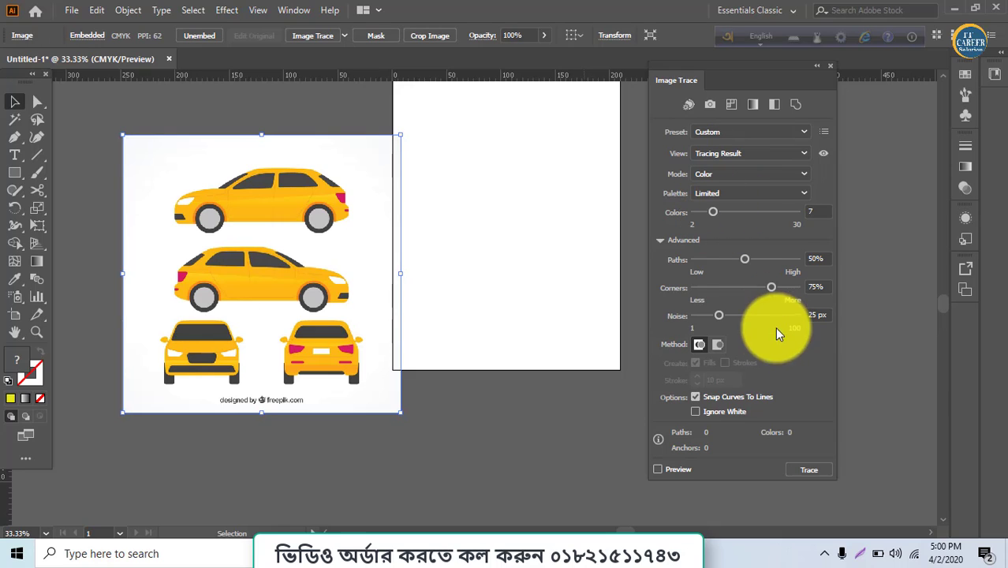
- Set the trace's paths to 65%, corners to 81% and noise to 19 px, keeping the Limited palette
{"action": "left_click_drag", "start_coordinate": [742, 258], "coordinate": [734, 293]}
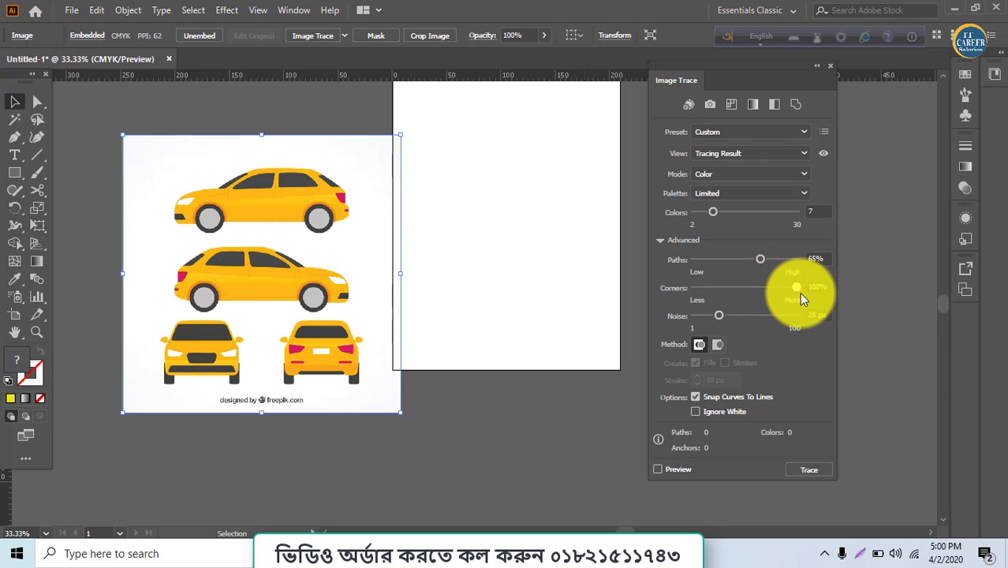
{"action": "mouse_move", "coordinate": [719, 316]}
{"action": "left_mouse_down"}
{"action": "mouse_move", "coordinate": [765, 319]}
{"action": "mouse_move", "coordinate": [672, 314]}
{"action": "mouse_move", "coordinate": [711, 315]}
{"action": "left_mouse_up"}
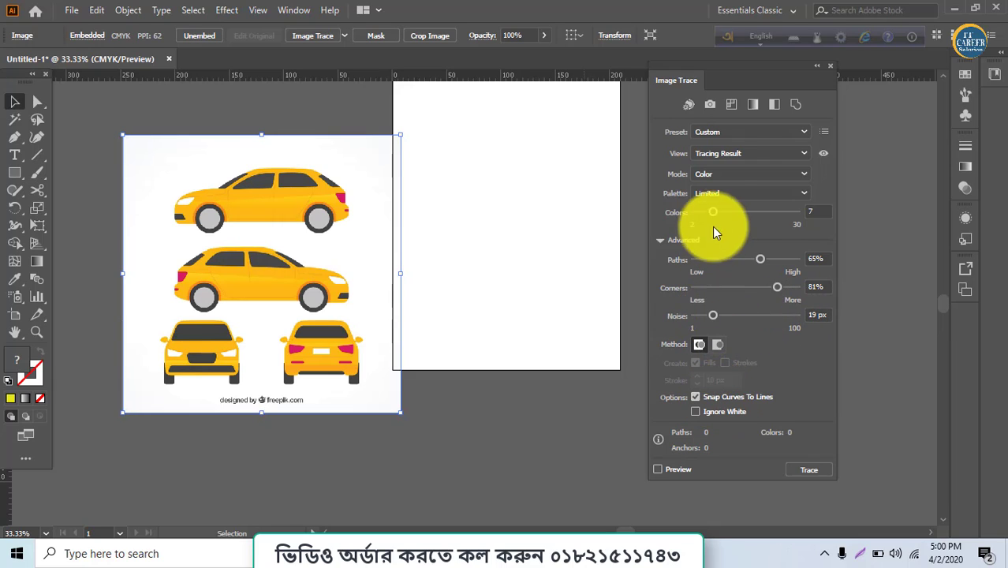
{"action": "left_click", "coordinate": [716, 197]}
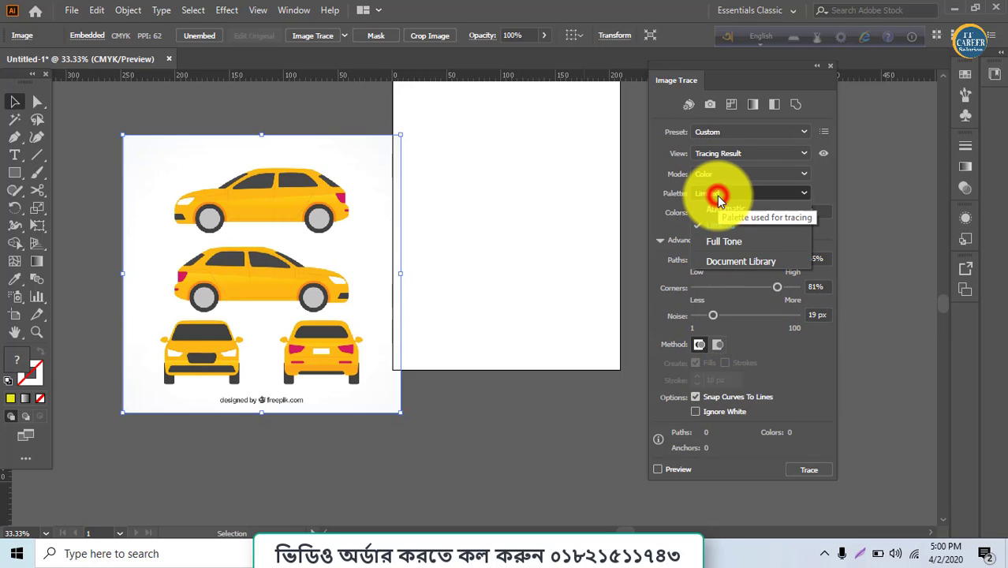
{"action": "left_click", "coordinate": [715, 196]}
- Make the trace ignore white and turn on its preview
{"action": "left_click", "coordinate": [695, 411]}
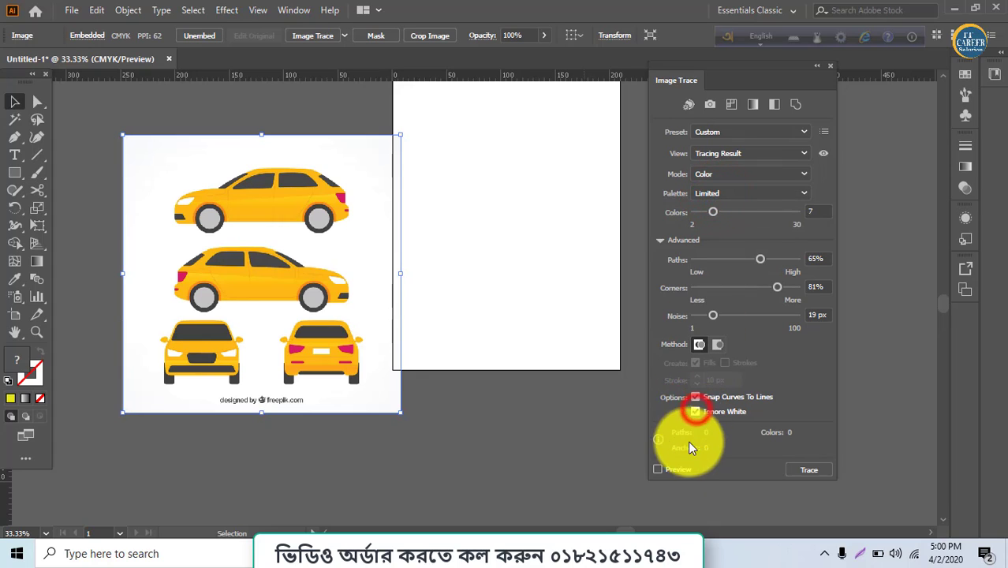
{"action": "left_click", "coordinate": [677, 469]}
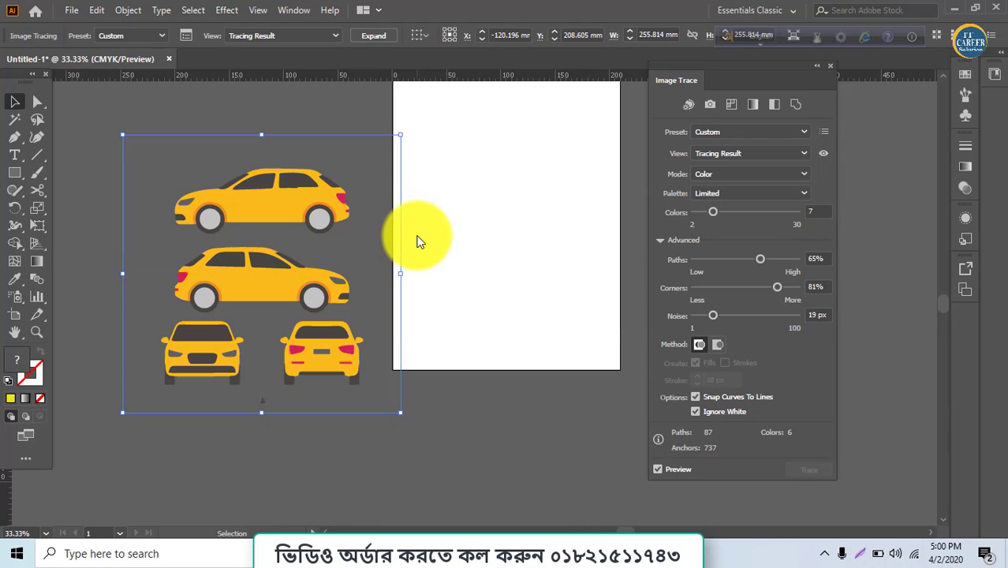
{"action": "left_click", "coordinate": [452, 418]}
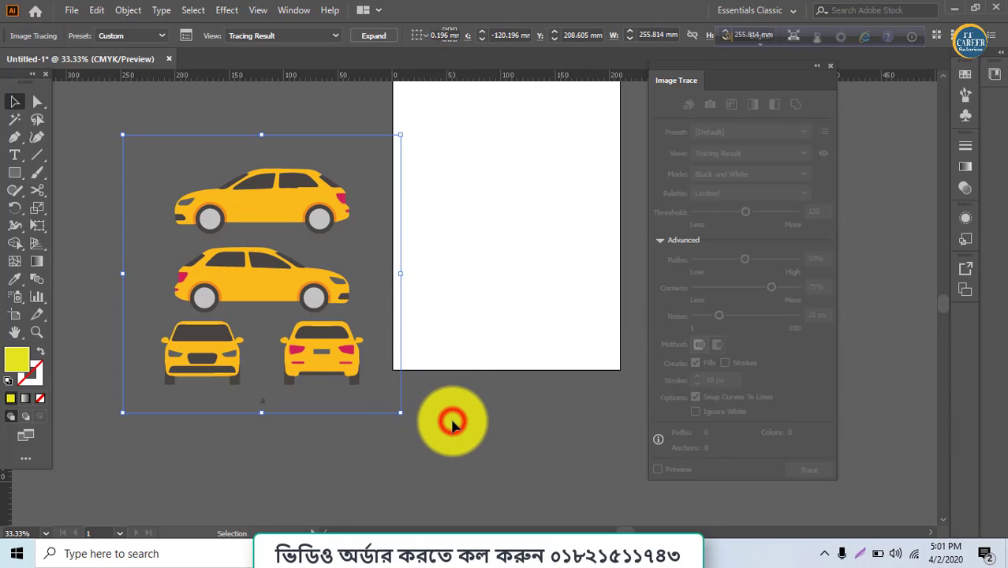
- Expand the traced car image into editable vector paths
{"action": "left_click", "coordinate": [373, 386]}
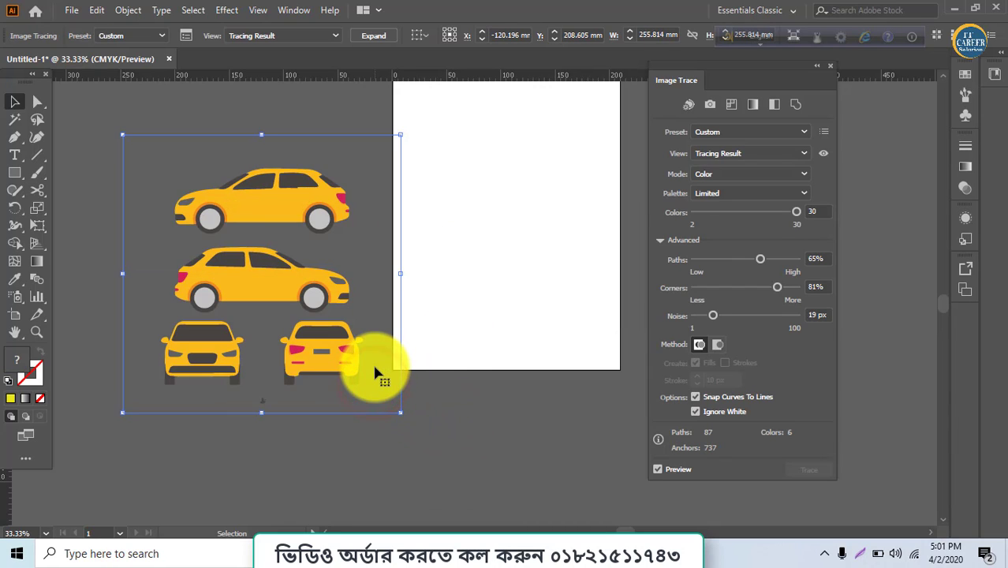
{"action": "left_click", "coordinate": [132, 10]}
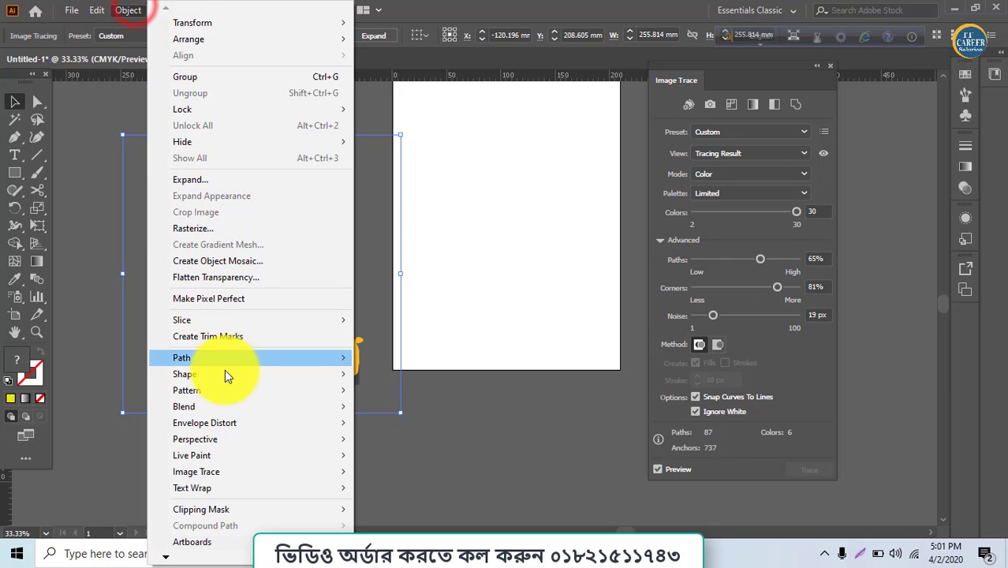
{"action": "left_click", "coordinate": [192, 180]}
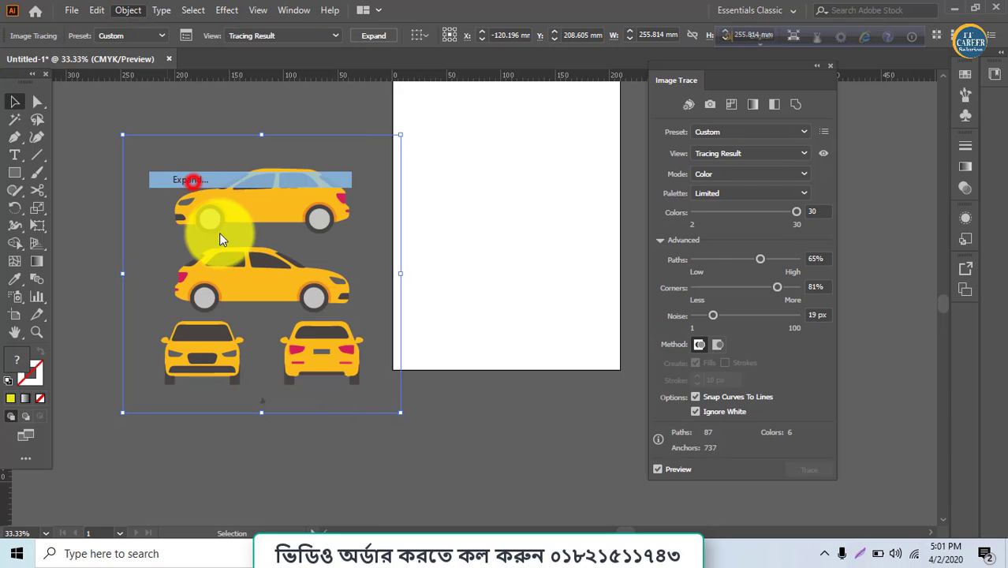
{"action": "left_click", "coordinate": [467, 360]}
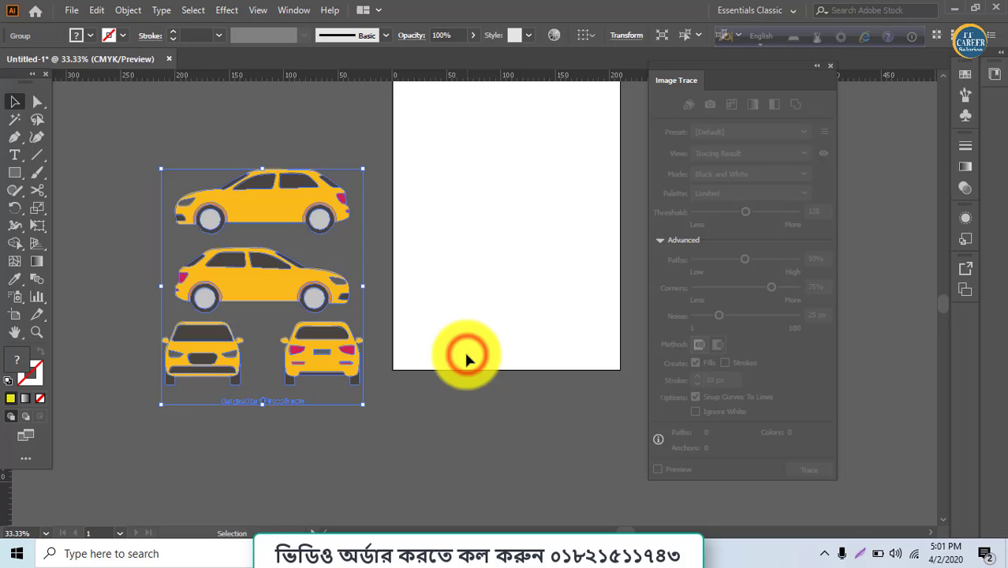
- Ungroup the expanded car artwork into separate objects
{"action": "left_click", "coordinate": [377, 467]}
{"action": "right_click", "coordinate": [342, 358]}
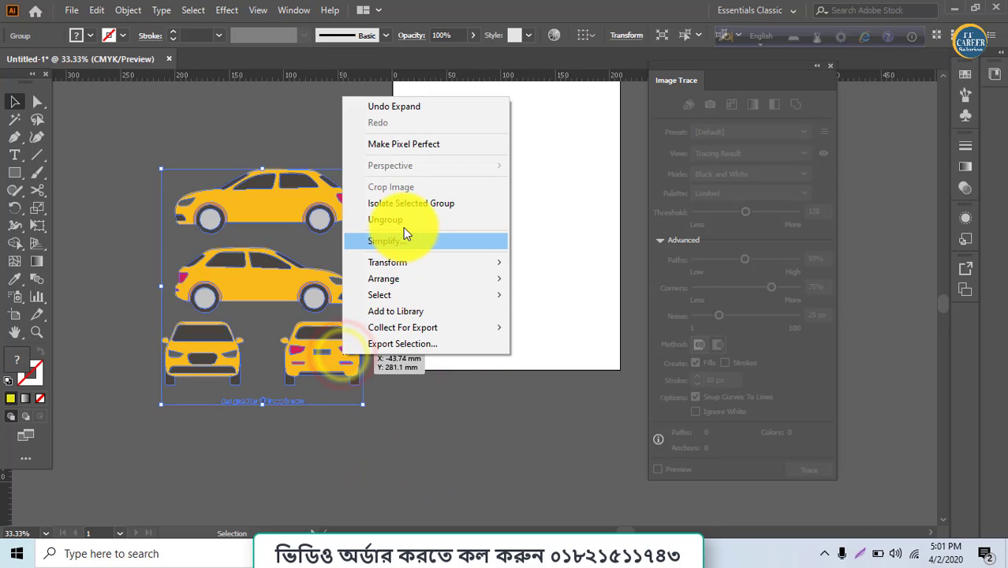
{"action": "left_click", "coordinate": [401, 220]}
{"action": "right_click", "coordinate": [351, 299]}
{"action": "left_click", "coordinate": [407, 161]}
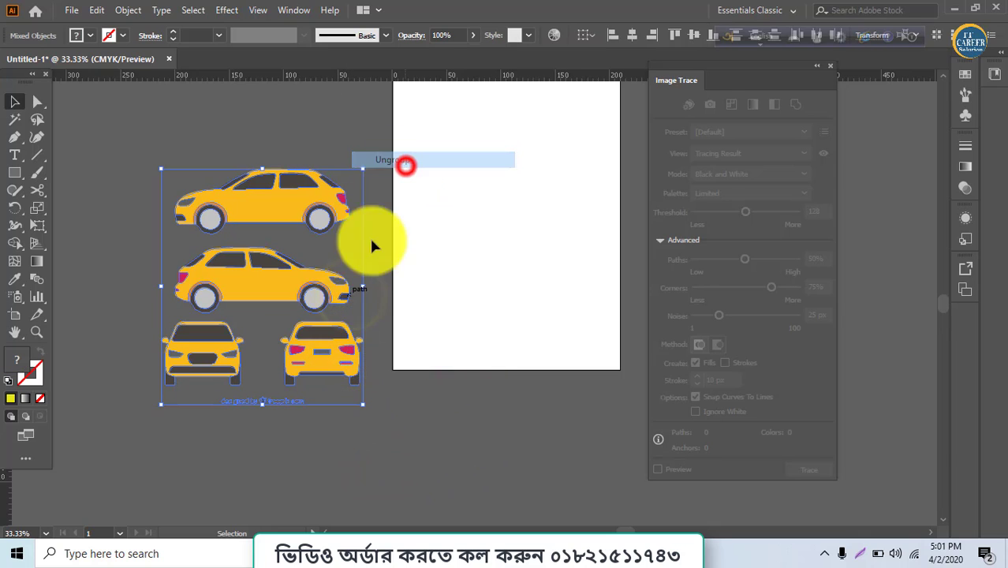
{"action": "right_click", "coordinate": [338, 306]}
{"action": "left_click", "coordinate": [420, 414]}
- Delete the "designed by freepik.com" lettering below the cars
{"action": "left_click", "coordinate": [359, 432]}
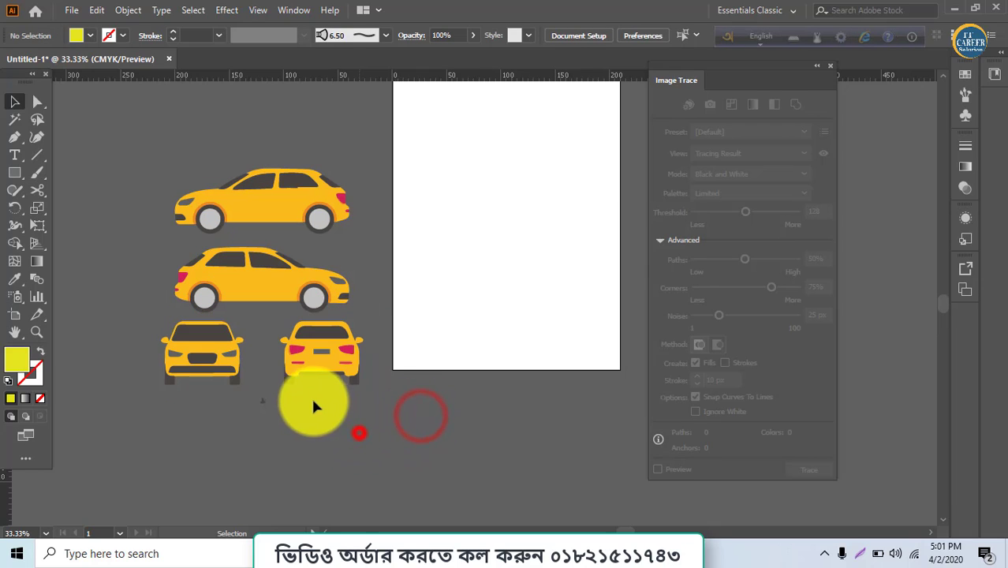
{"action": "left_click_drag", "start_coordinate": [223, 397], "coordinate": [224, 399]}
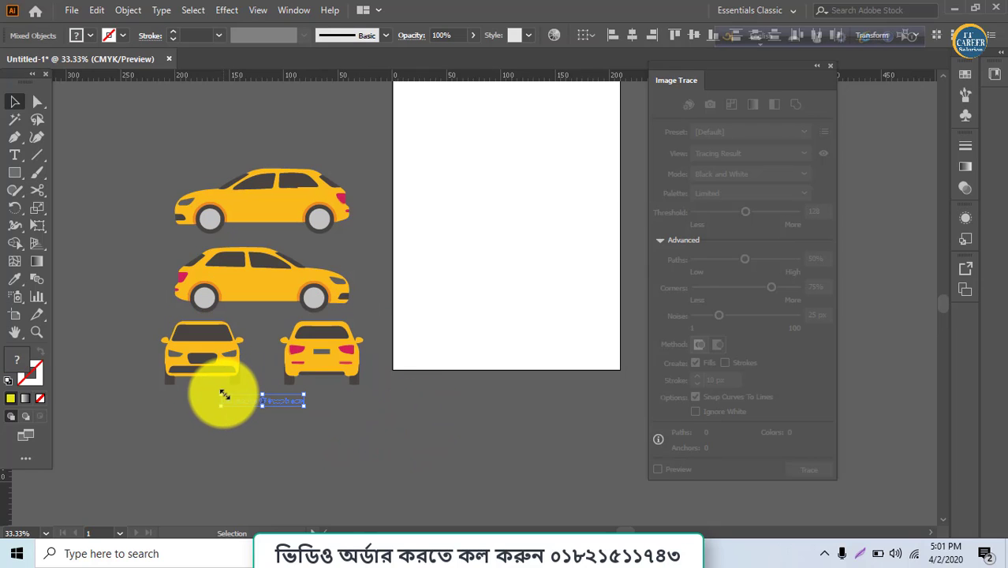
{"action": "key", "text": "Delete"}
- Move all the pieces of the rear-view car together onto the lower part of the artboard
{"action": "left_click", "coordinate": [196, 356]}
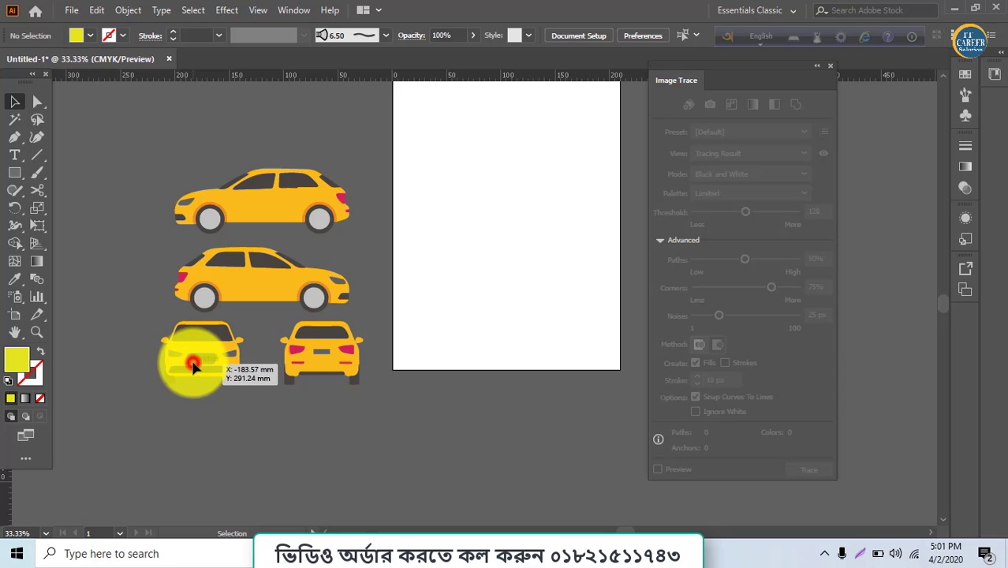
{"action": "left_click", "coordinate": [313, 353]}
{"action": "left_click", "coordinate": [337, 401]}
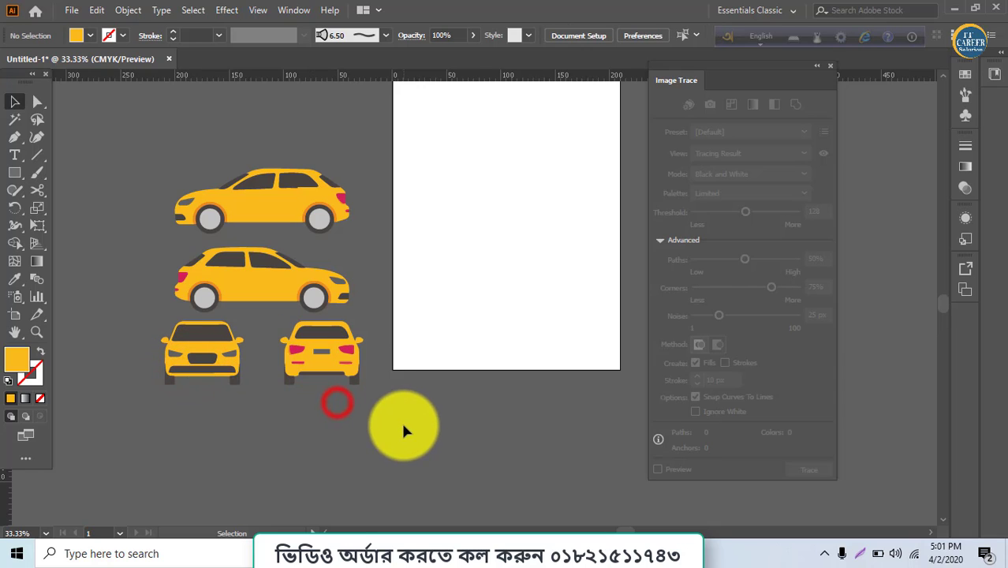
{"action": "left_click_drag", "start_coordinate": [404, 424], "coordinate": [280, 320]}
{"action": "left_click_drag", "start_coordinate": [320, 361], "coordinate": [482, 290]}
- Move the right-facing side-view car onto the artboard above the rear-view car
{"action": "left_click", "coordinate": [160, 249]}
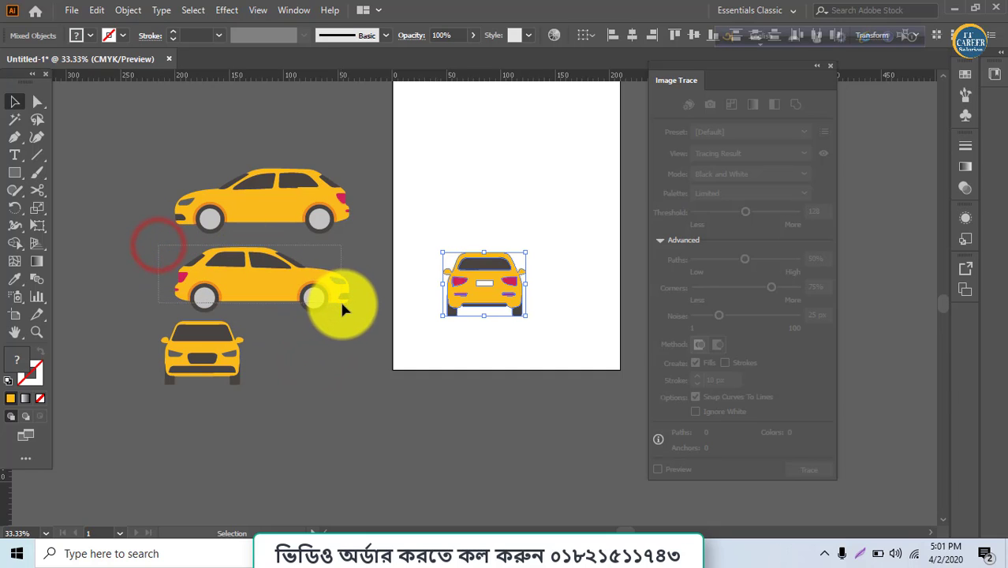
{"action": "left_click_drag", "start_coordinate": [304, 289], "coordinate": [569, 181]}
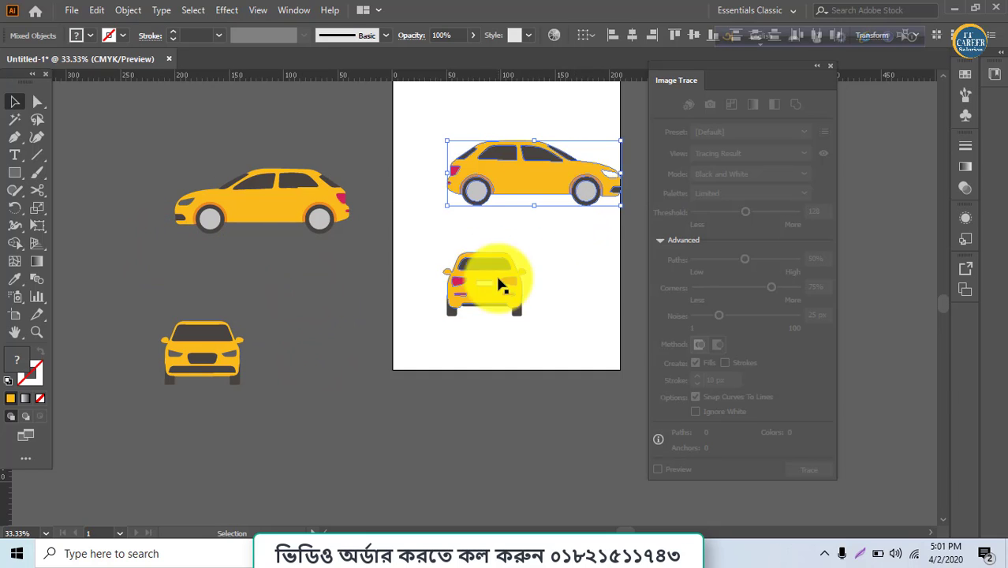
{"action": "left_click_drag", "start_coordinate": [286, 210], "coordinate": [315, 231]}
{"action": "left_click", "coordinate": [360, 285]}
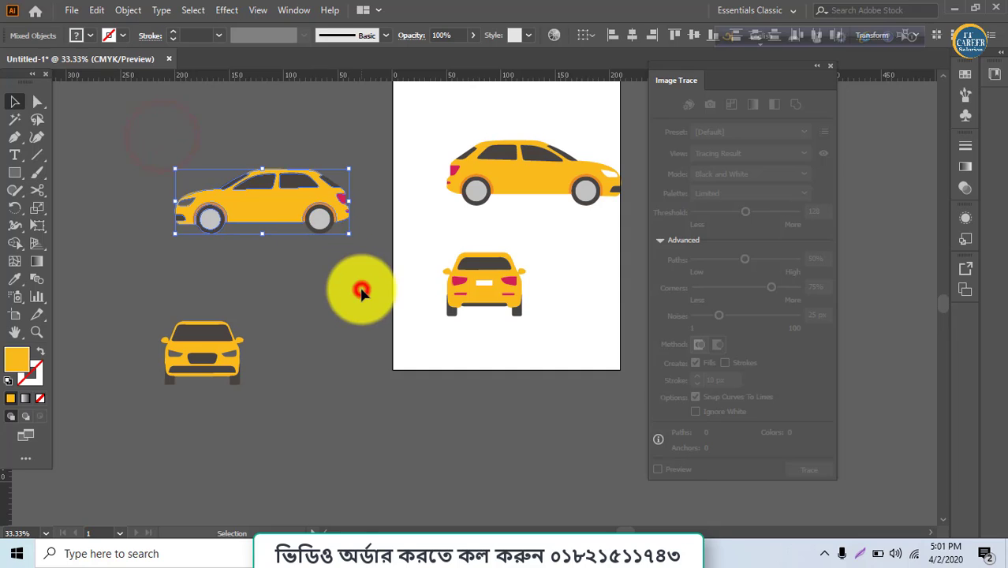
{"action": "left_click_drag", "start_coordinate": [468, 297], "coordinate": [474, 295]}
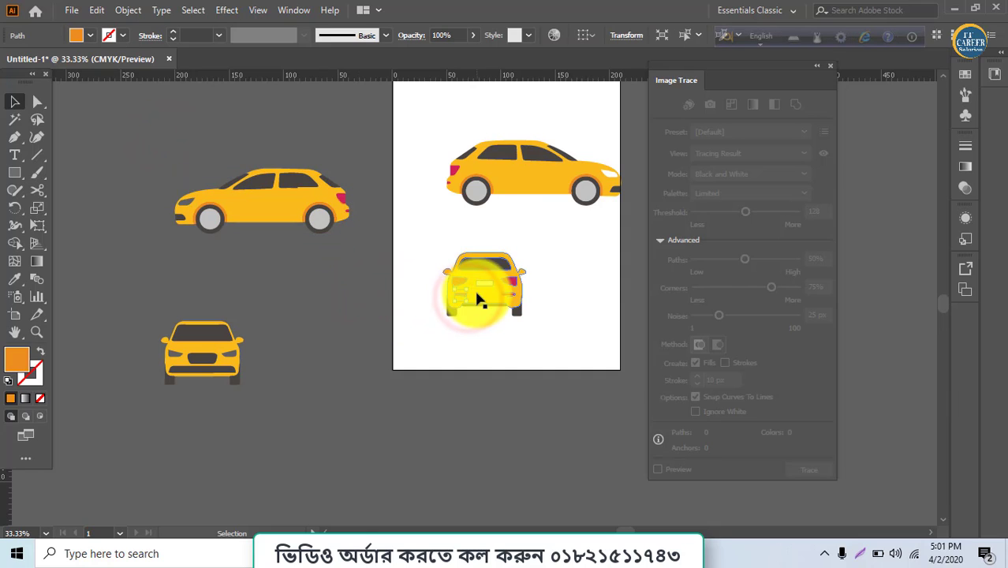
- Recolor the body of the right-facing side-view car with the bright yellow fill EAEA0F
{"action": "left_click", "coordinate": [527, 180]}
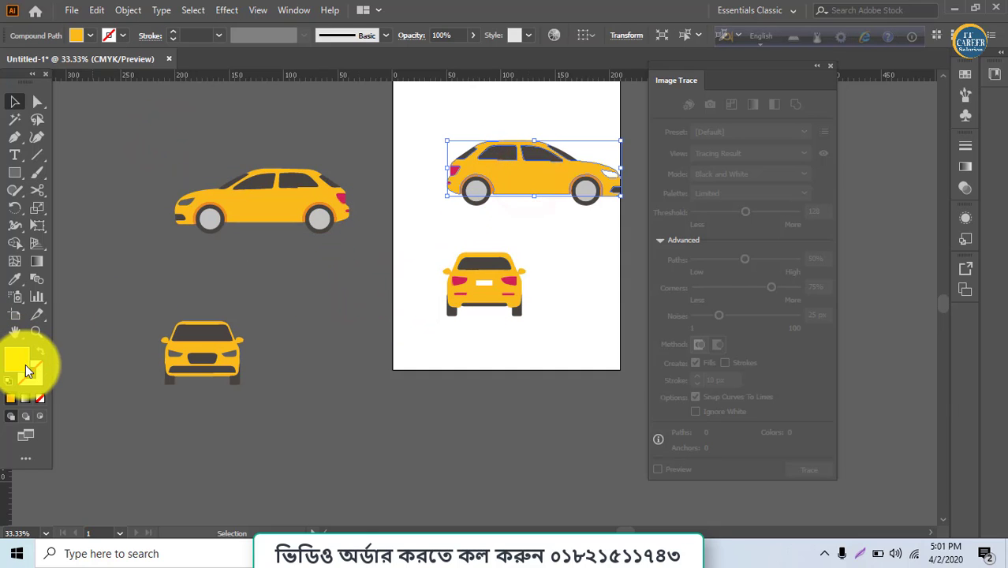
{"action": "double_click", "coordinate": [26, 369]}
{"action": "left_click_drag", "start_coordinate": [466, 214], "coordinate": [486, 234]}
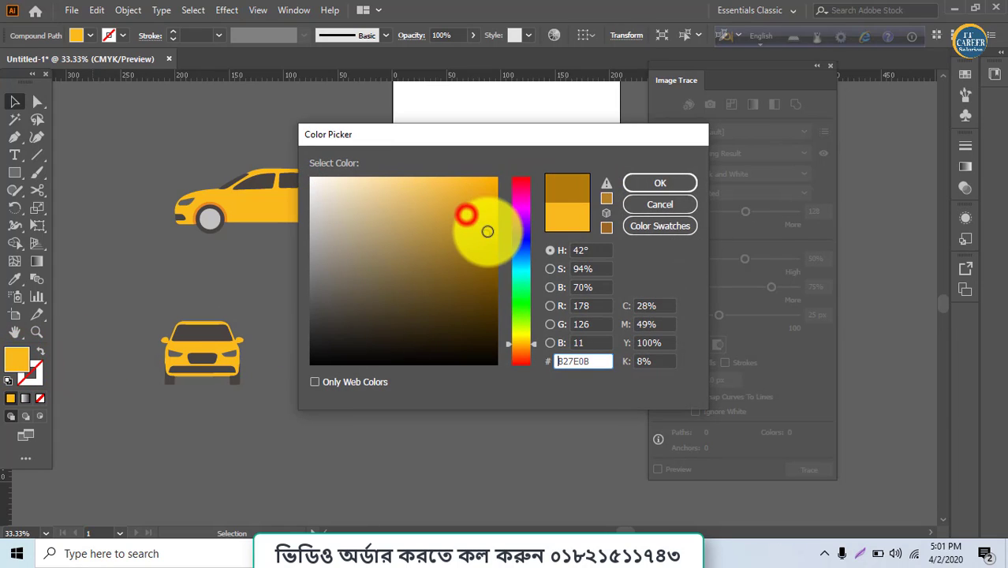
{"action": "mouse_move", "coordinate": [511, 315]}
{"action": "left_mouse_down"}
{"action": "mouse_move", "coordinate": [523, 340]}
{"action": "mouse_move", "coordinate": [515, 335]}
{"action": "left_mouse_up"}
{"action": "left_click", "coordinate": [486, 192]}
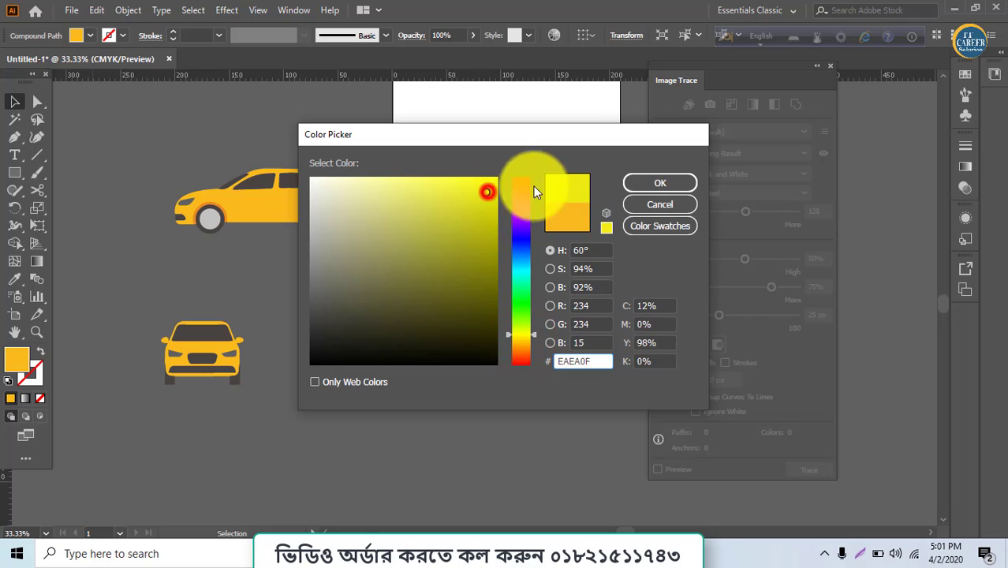
{"action": "left_click", "coordinate": [632, 183]}
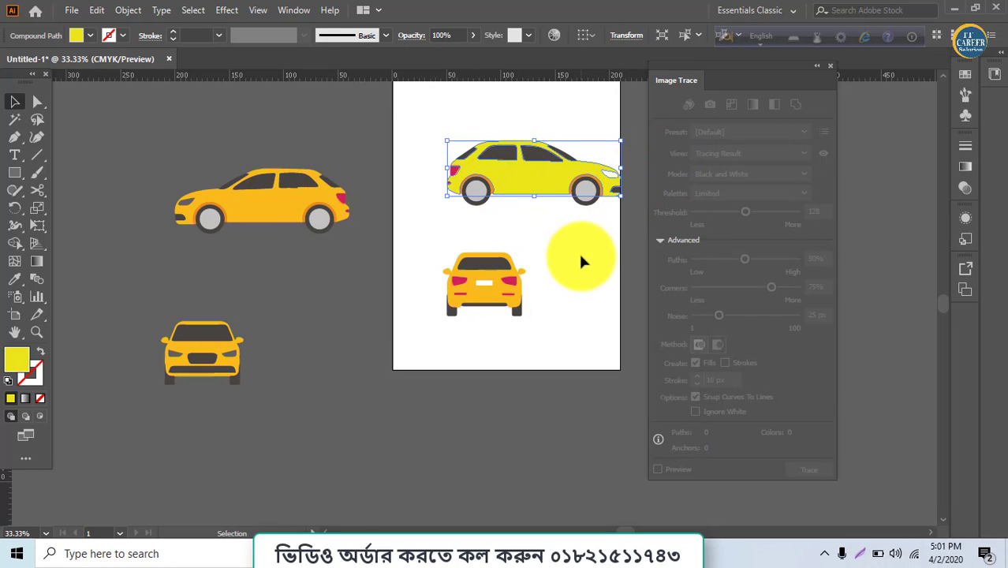
{"action": "left_click", "coordinate": [580, 255]}
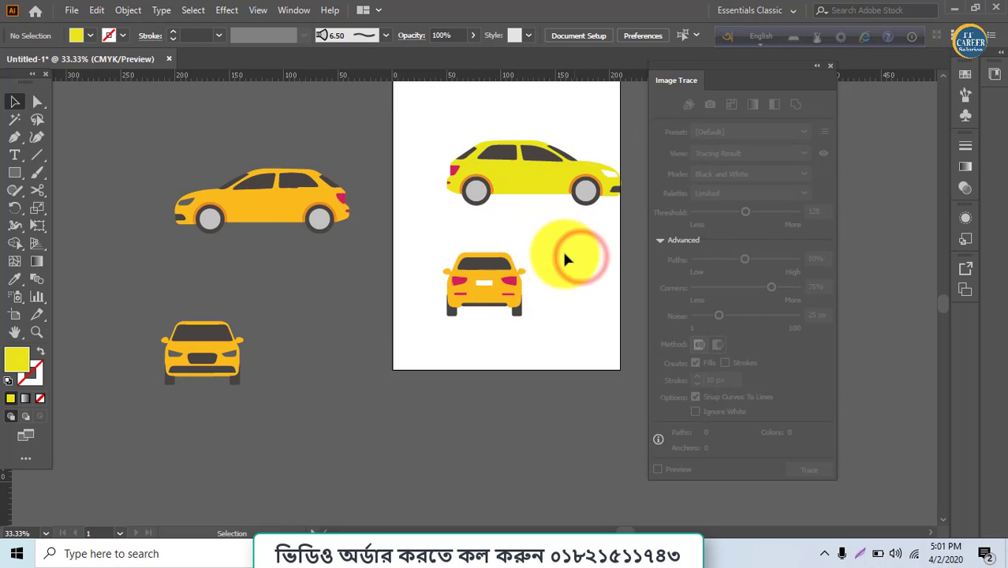
- Fill the two side windows and the dark front bumper piece of the right-facing car with white
{"action": "left_click", "coordinate": [538, 155]}
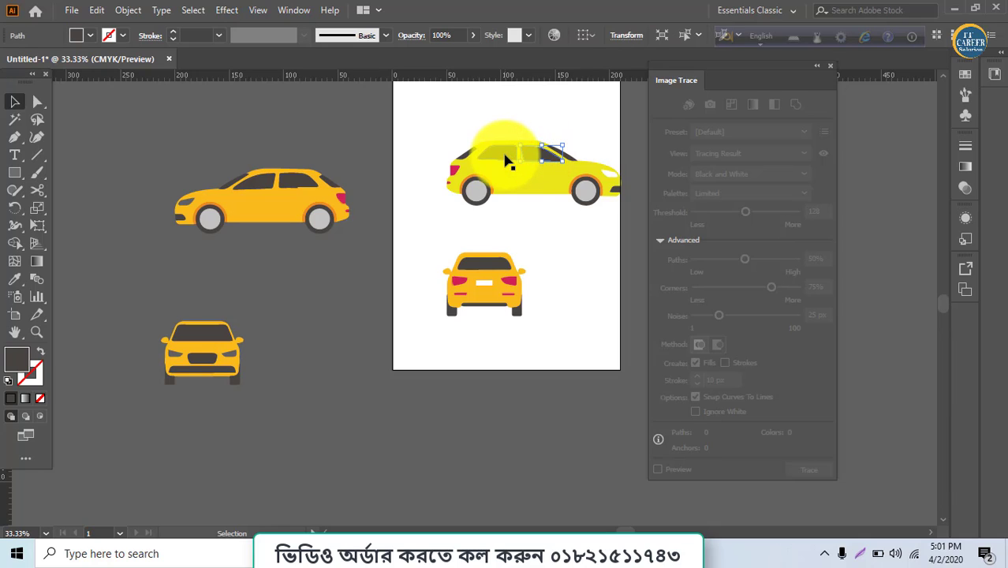
{"action": "left_click", "coordinate": [506, 158], "text": "shift"}
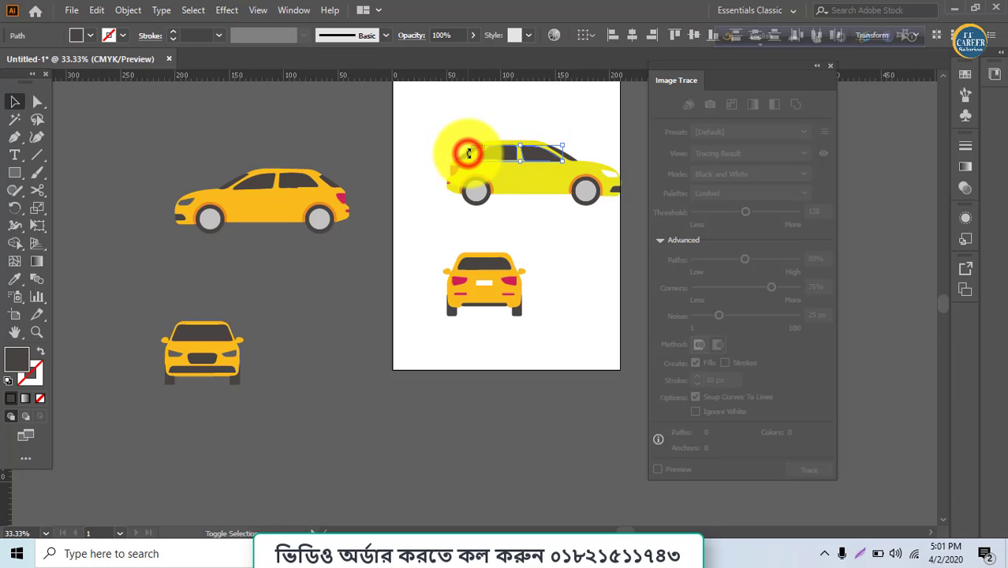
{"action": "left_click", "coordinate": [469, 153]}
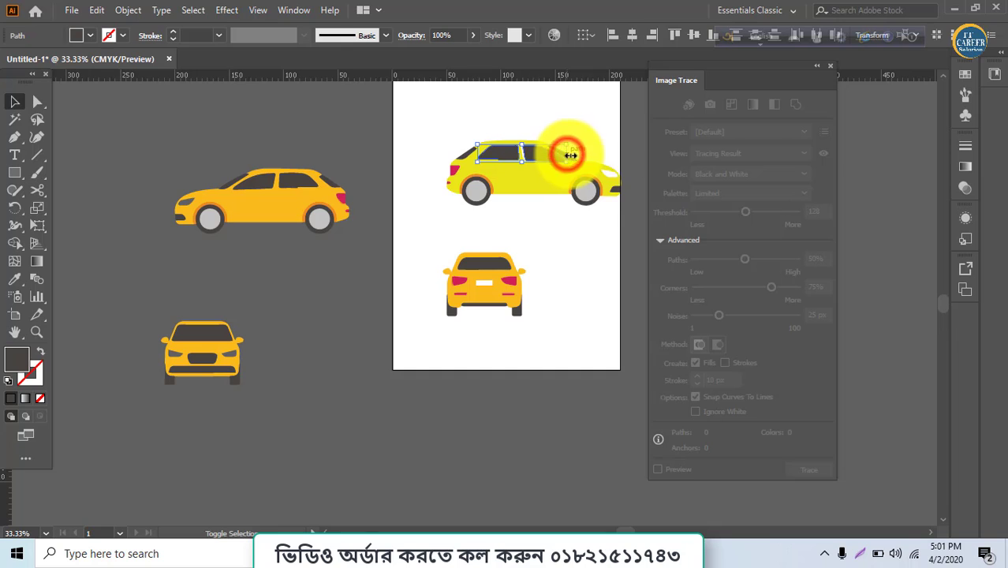
{"action": "left_click", "coordinate": [570, 156], "text": "shift"}
{"action": "left_click", "coordinate": [617, 193], "text": "shift"}
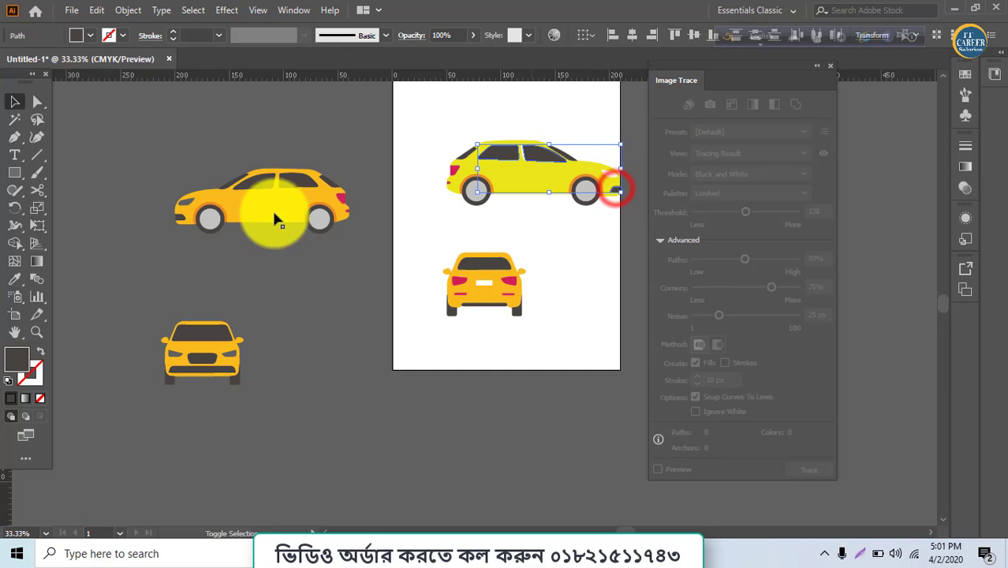
{"action": "double_click", "coordinate": [16, 361]}
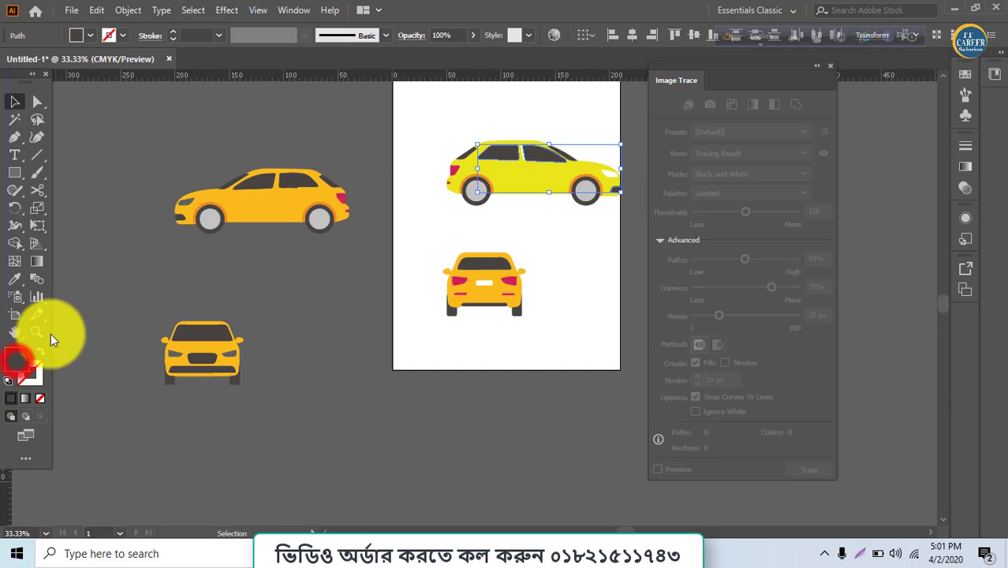
{"action": "left_click_drag", "start_coordinate": [333, 185], "coordinate": [309, 163]}
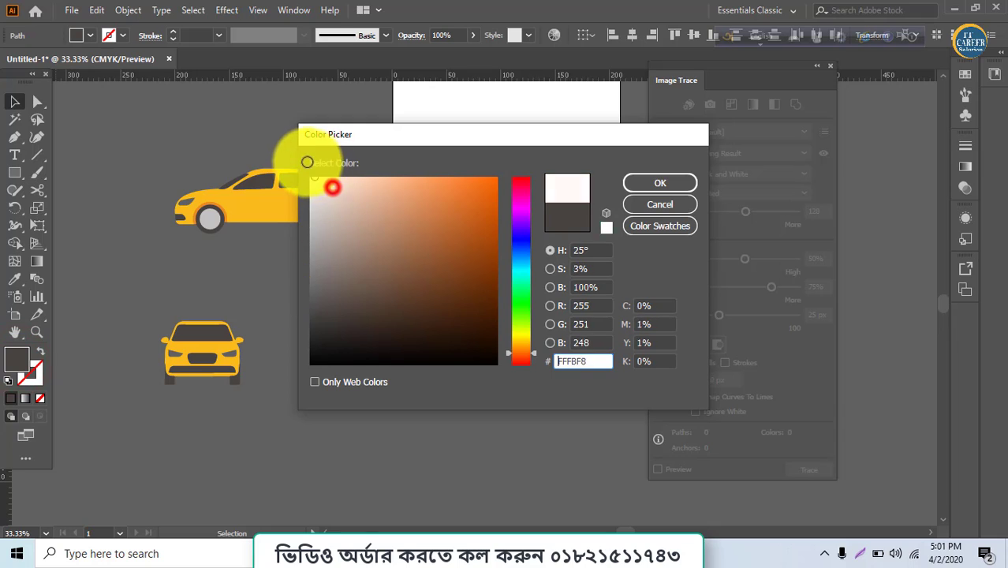
{"action": "left_click", "coordinate": [635, 182]}
{"action": "left_click", "coordinate": [586, 284]}
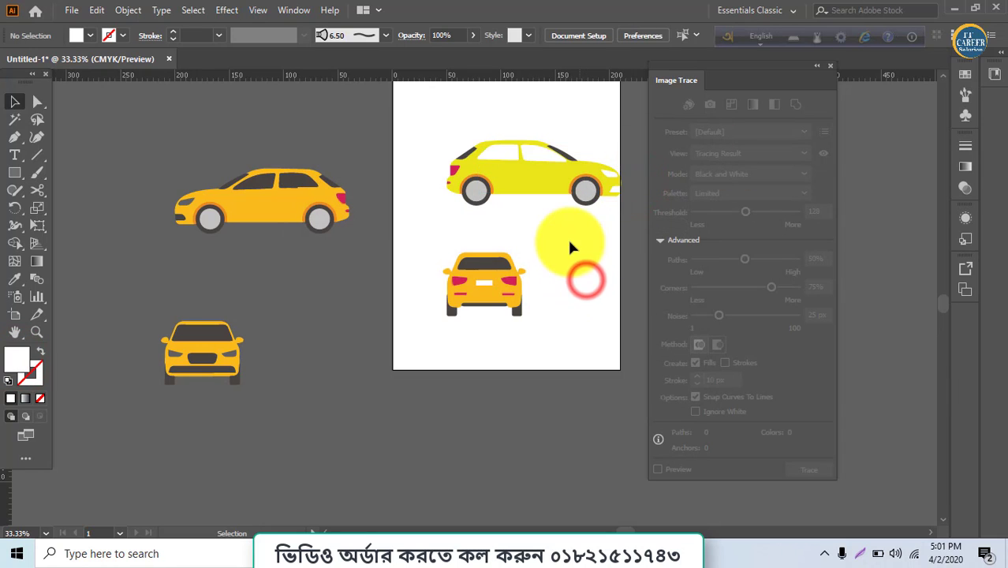
{"action": "scroll", "coordinate": [569, 247], "scroll_direction": "up", "scroll_amount": 1}
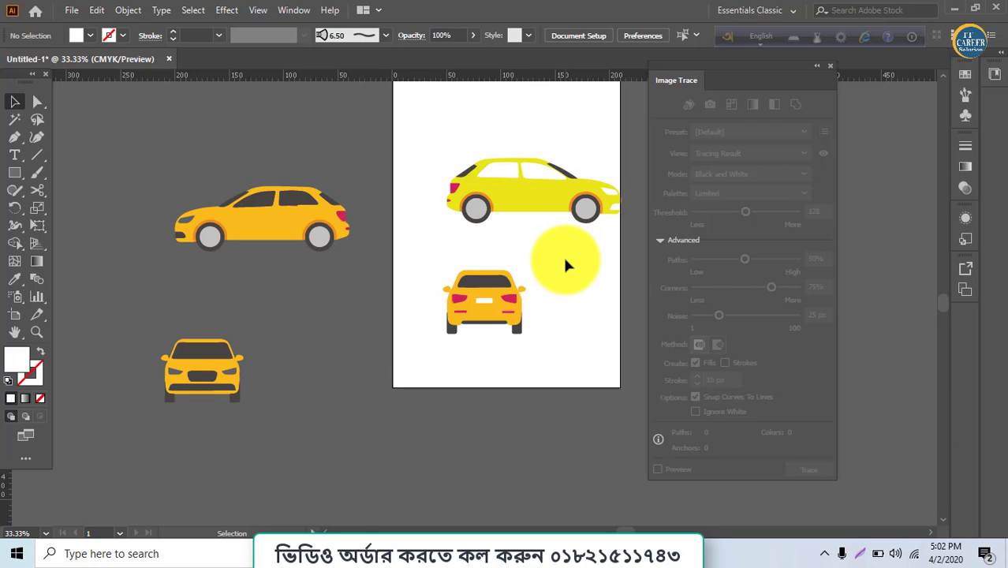
{"action": "left_click_drag", "start_coordinate": [146, 184], "coordinate": [391, 446]}
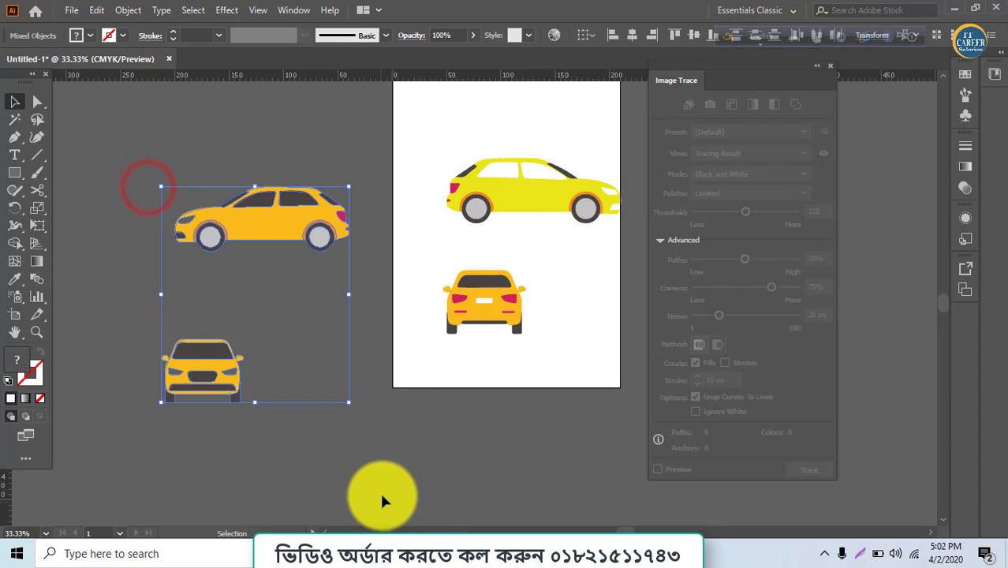
- Switch to Chrome and copy the red sports car picture from all-free-download.com in the car vector image results
{"action": "left_click", "coordinate": [426, 546]}
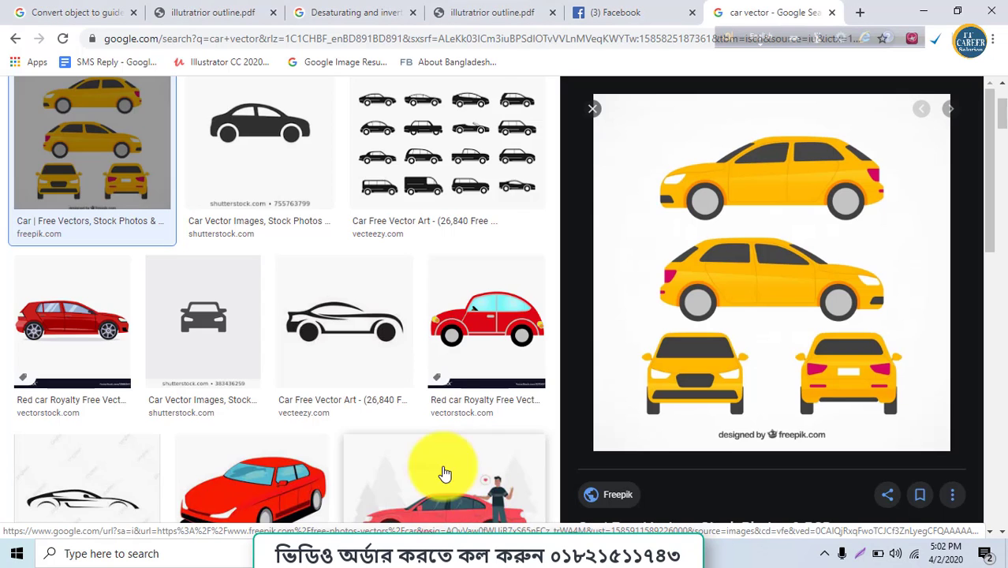
{"action": "scroll", "coordinate": [430, 462], "scroll_direction": "down", "scroll_amount": 4}
{"action": "scroll", "coordinate": [415, 440], "scroll_direction": "down", "scroll_amount": 7}
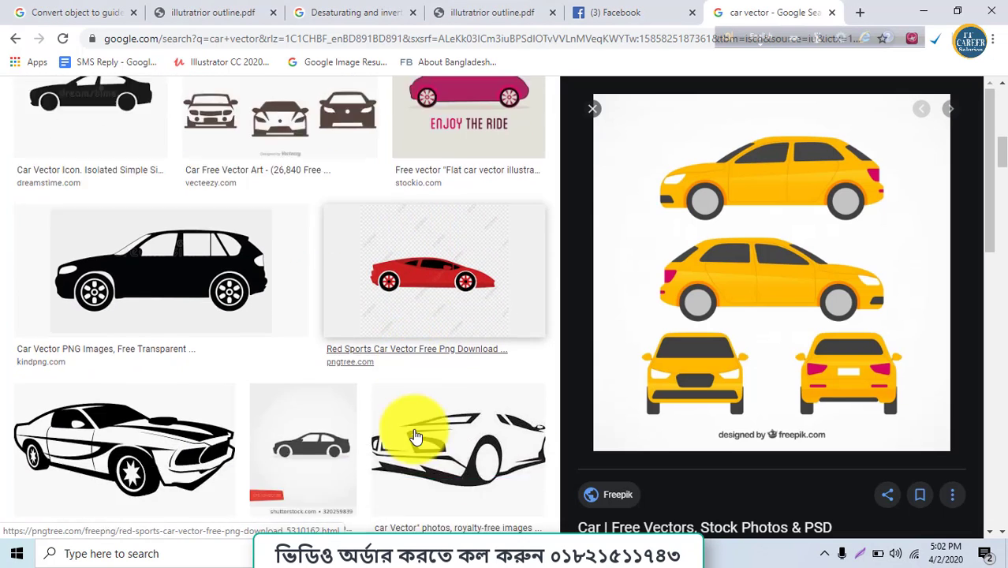
{"action": "scroll", "coordinate": [412, 432], "scroll_direction": "down", "scroll_amount": 2}
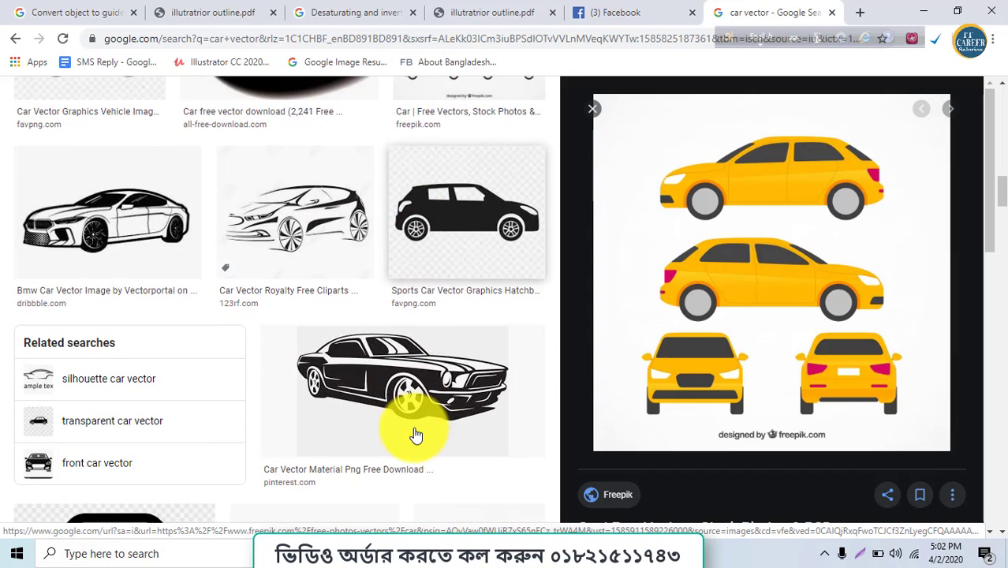
{"action": "scroll", "coordinate": [412, 432], "scroll_direction": "up", "scroll_amount": 2}
{"action": "left_click", "coordinate": [299, 282]}
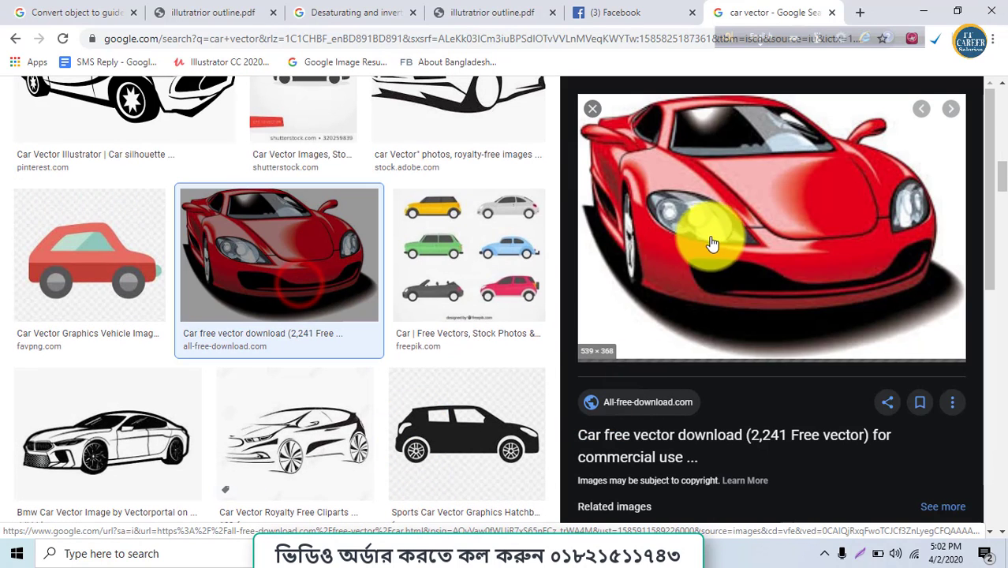
{"action": "right_click", "coordinate": [783, 203]}
{"action": "left_click", "coordinate": [817, 347]}
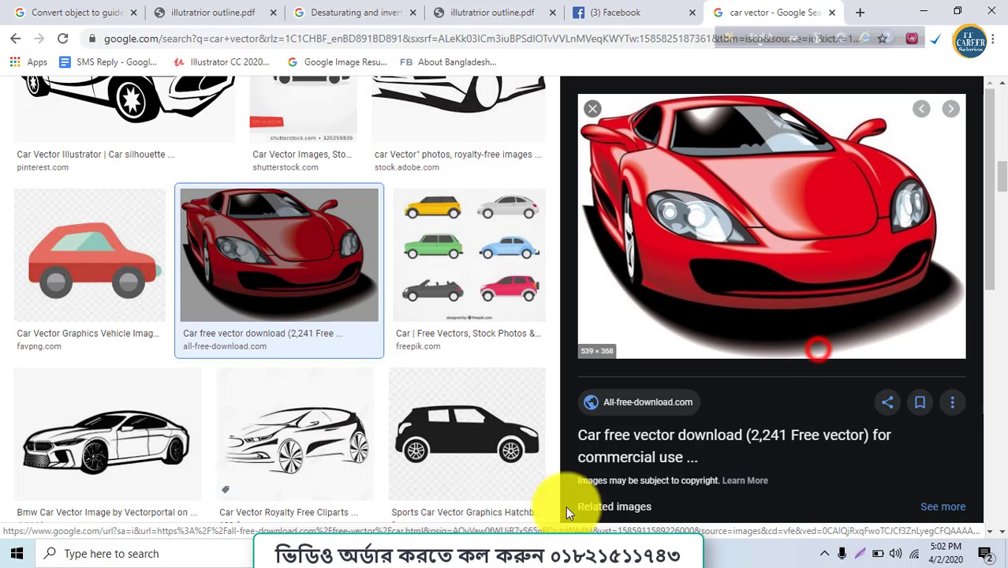
- Switch back to Illustrator and replace all the car artwork with the copied red sports car picture, placed beside the artboard
{"action": "mouse_move", "coordinate": [495, 544]}
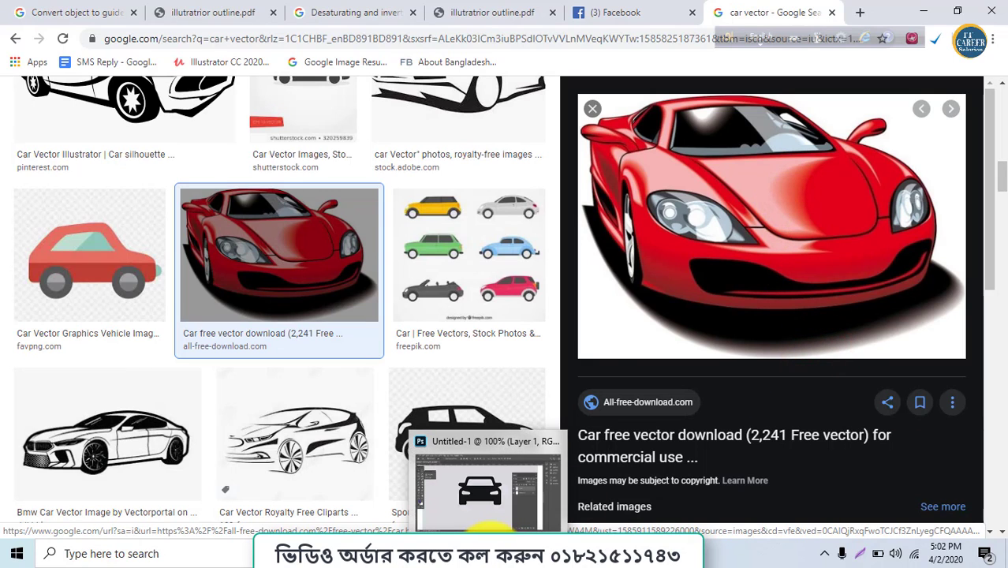
{"action": "left_click", "coordinate": [450, 528]}
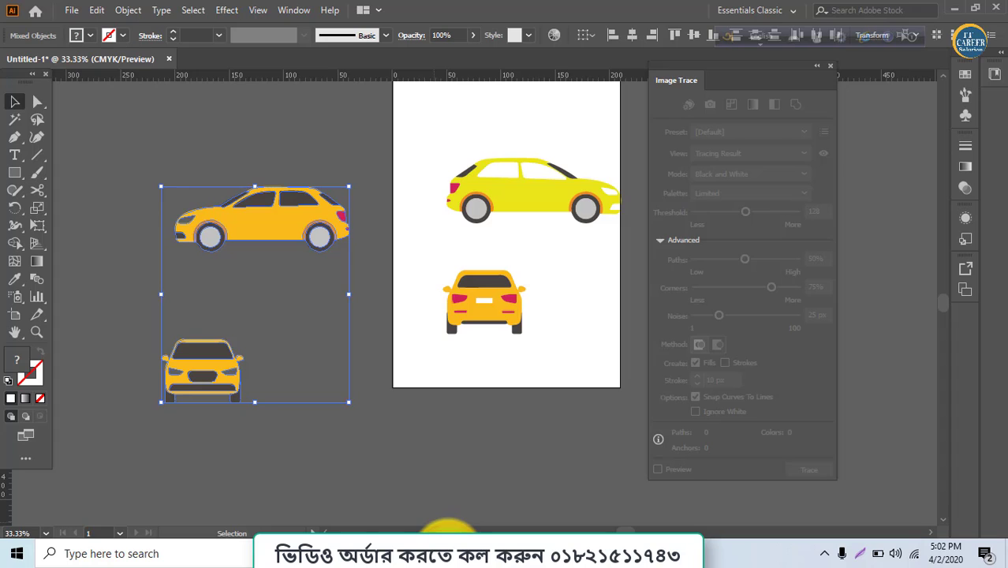
{"action": "key", "text": "ctrl+a"}
{"action": "key", "text": "Delete"}
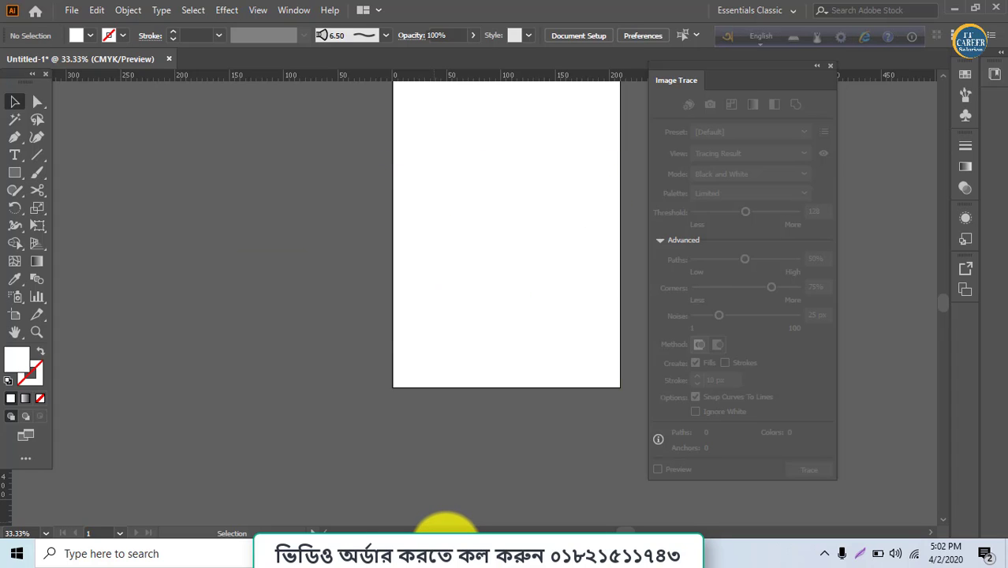
{"action": "key", "text": "ctrl+v"}
{"action": "mouse_move", "coordinate": [503, 323]}
{"action": "left_mouse_down"}
{"action": "mouse_move", "coordinate": [348, 298]}
{"action": "mouse_move", "coordinate": [276, 304]}
{"action": "left_mouse_up"}
- Trace the red sports car picture with the Grayscale preset and look through the color mode options
{"action": "left_click", "coordinate": [717, 173]}
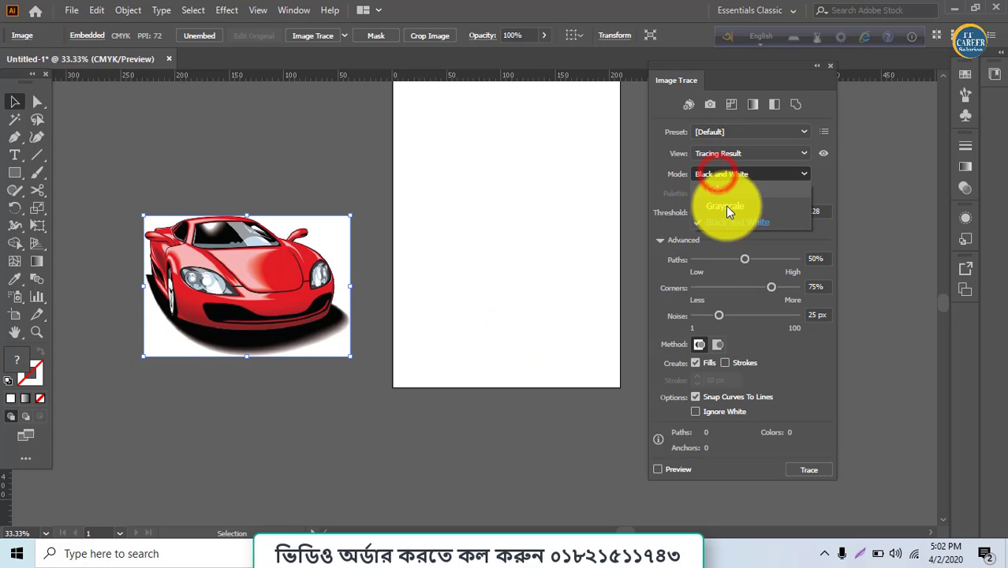
{"action": "left_click", "coordinate": [724, 221]}
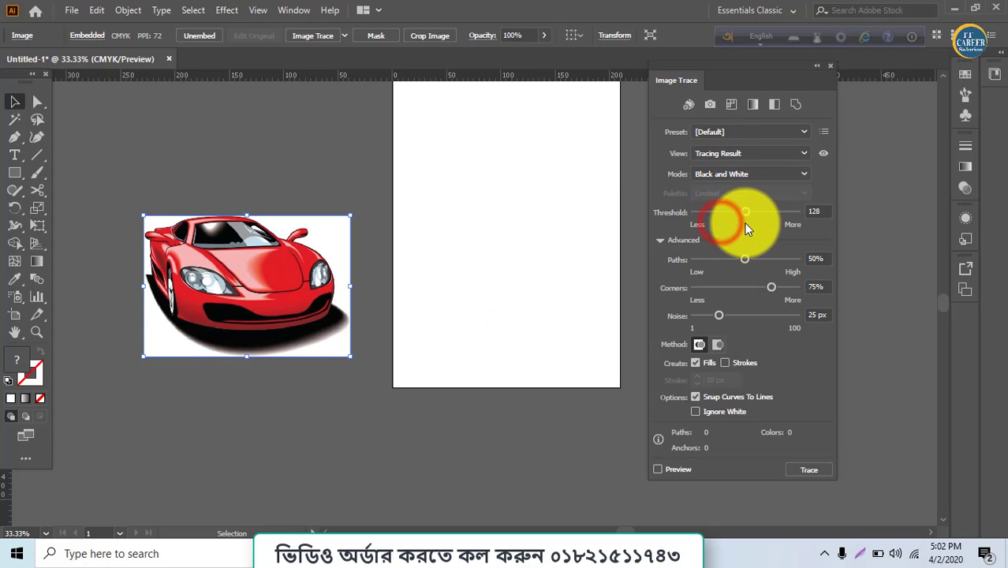
{"action": "left_click", "coordinate": [734, 153]}
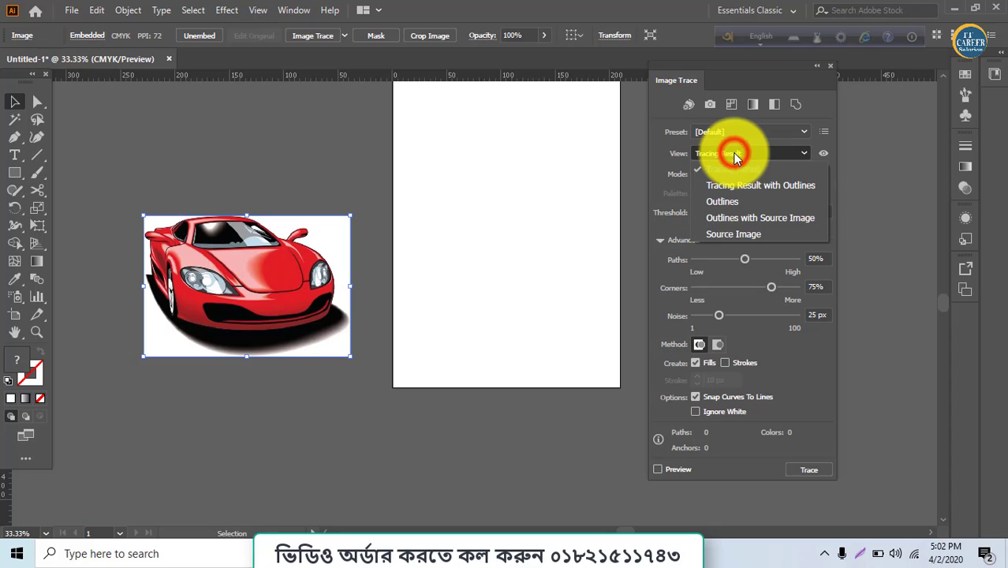
{"action": "left_click", "coordinate": [752, 108]}
{"action": "left_click", "coordinate": [752, 108]}
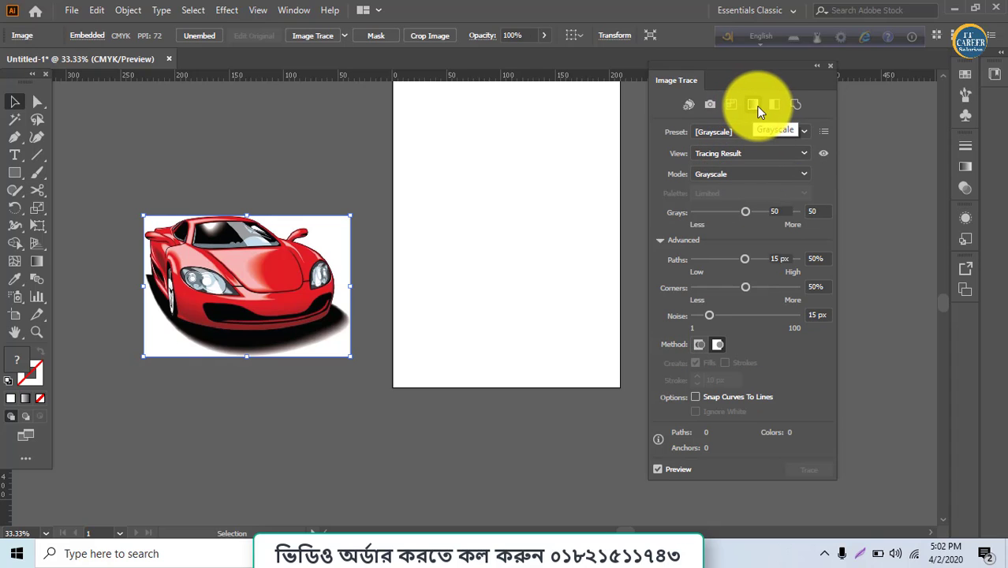
{"action": "left_click", "coordinate": [743, 177]}
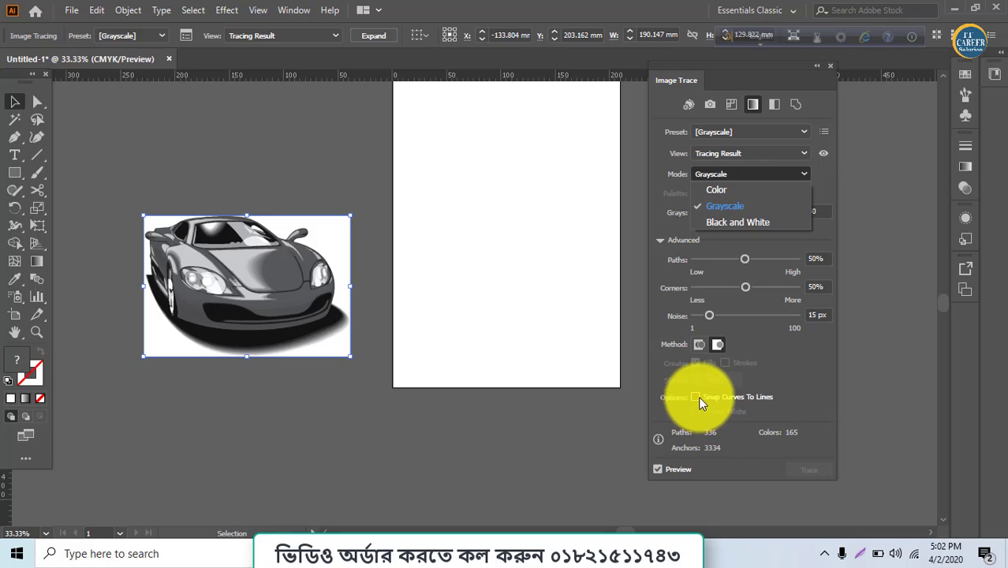
{"action": "left_click", "coordinate": [757, 343]}
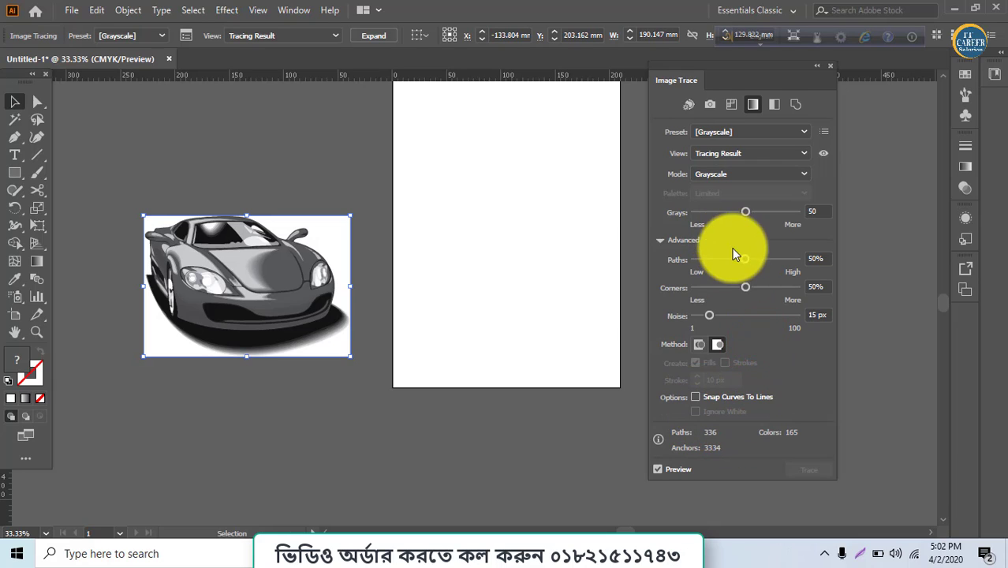
- Trace the red sports car picture with the Low Color preset and ignore white areas
{"action": "left_click", "coordinate": [731, 104]}
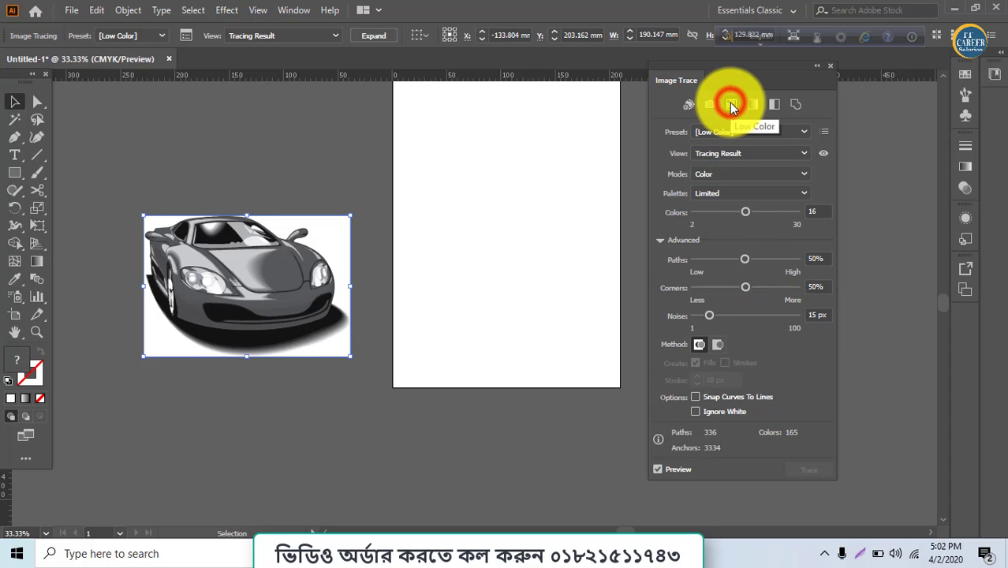
{"action": "left_click", "coordinate": [695, 410]}
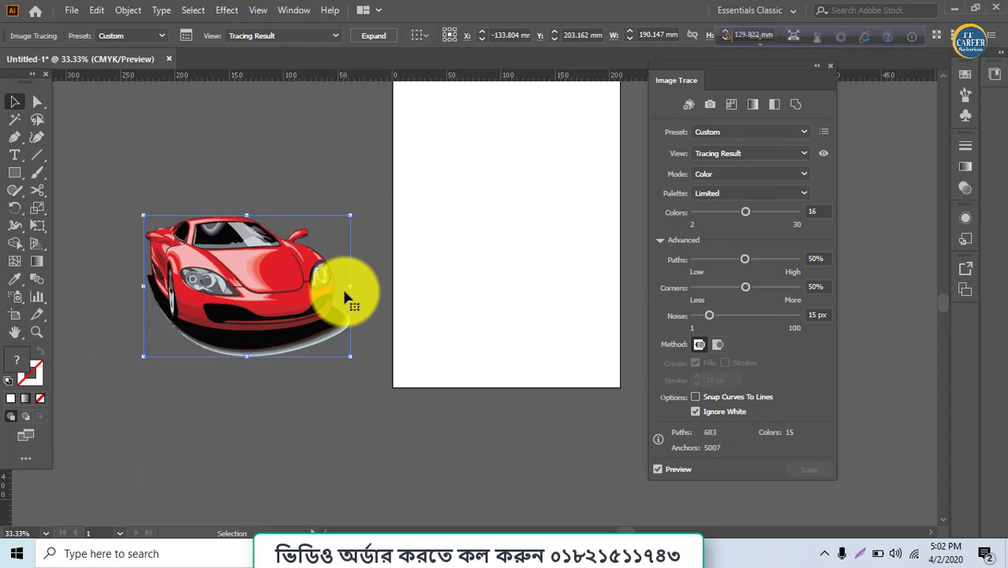
{"action": "left_click", "coordinate": [399, 274]}
- Expand the traced red sports car into vector paths
{"action": "left_click", "coordinate": [285, 298]}
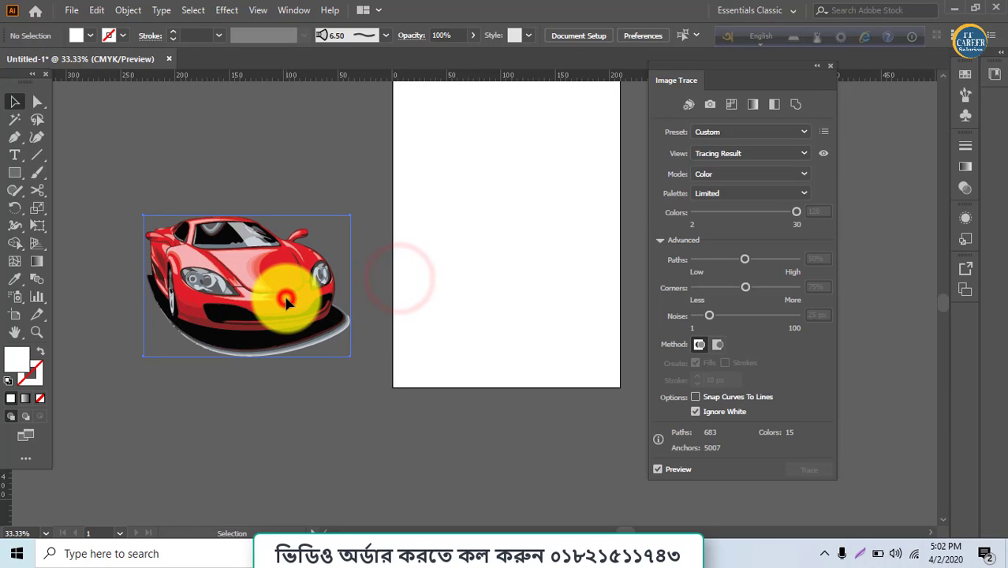
{"action": "left_click", "coordinate": [128, 9]}
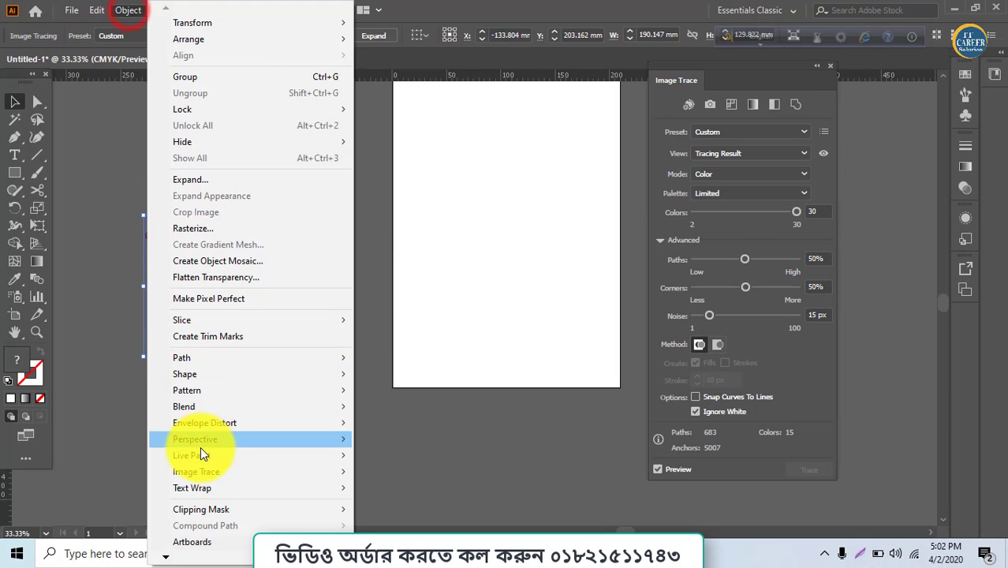
{"action": "left_click", "coordinate": [193, 179]}
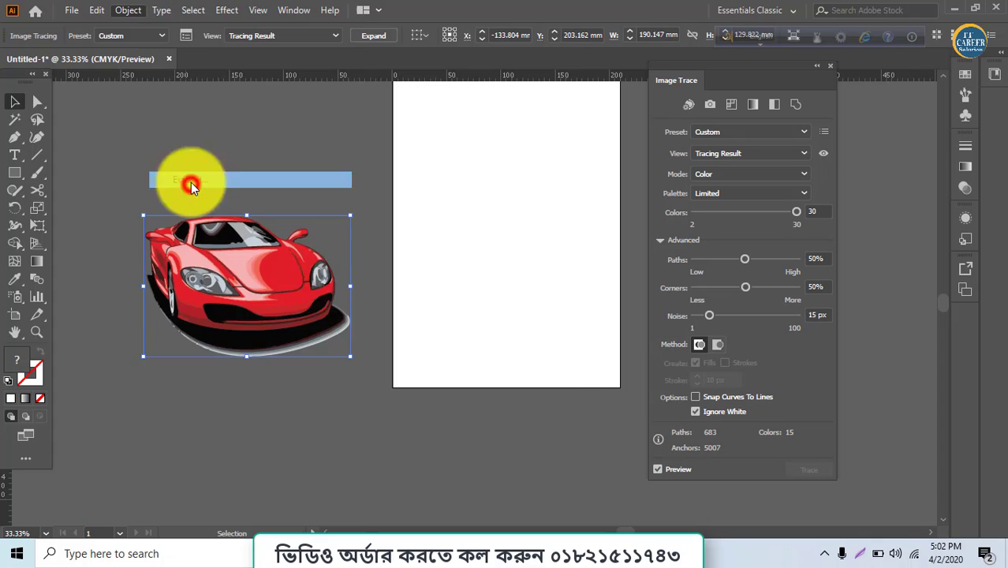
{"action": "left_click", "coordinate": [454, 355]}
{"action": "left_click", "coordinate": [437, 426]}
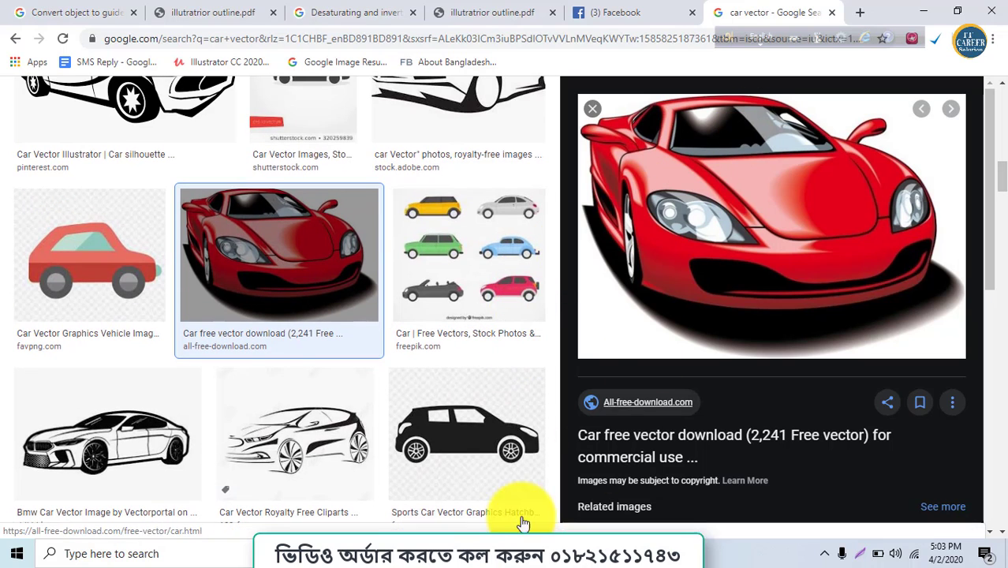
- Back in Illustrator, move the expanded red car over the artboard's lower-left corner and ungroup it into separate objects
{"action": "left_click", "coordinate": [472, 552]}
{"action": "left_click", "coordinate": [446, 552]}
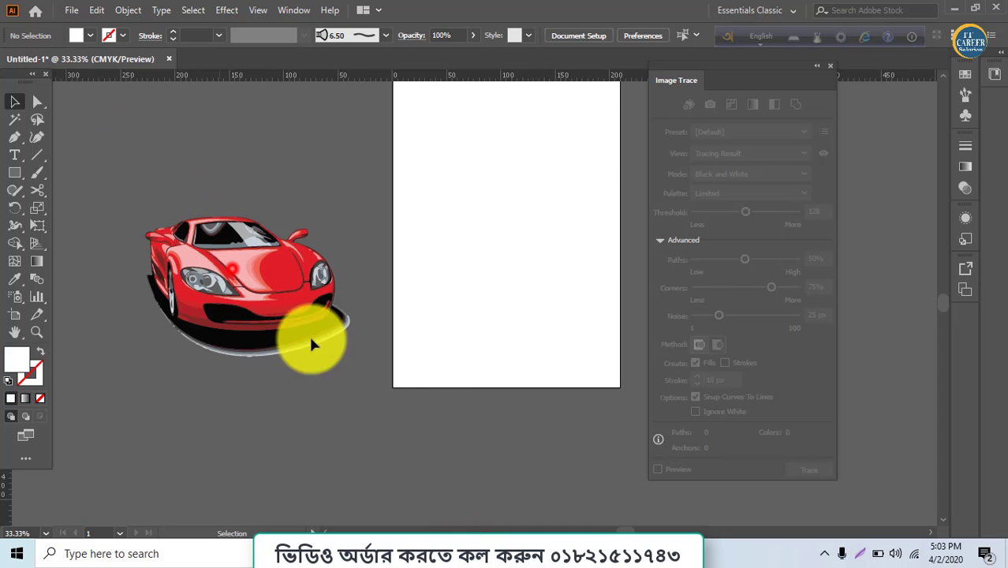
{"action": "left_click_drag", "start_coordinate": [230, 266], "coordinate": [352, 368]}
{"action": "right_click", "coordinate": [352, 368]}
{"action": "left_click", "coordinate": [390, 229]}
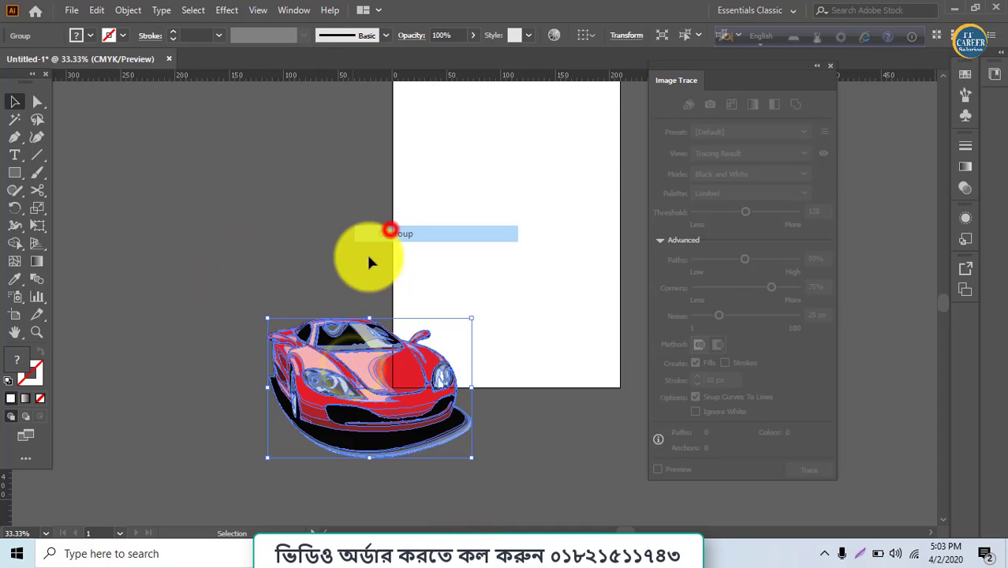
{"action": "left_click", "coordinate": [280, 240]}
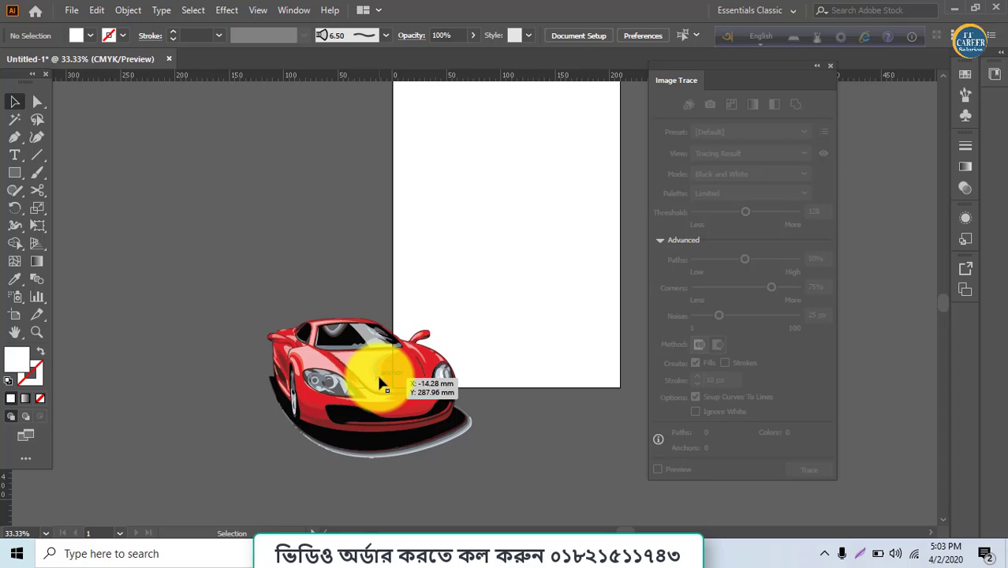